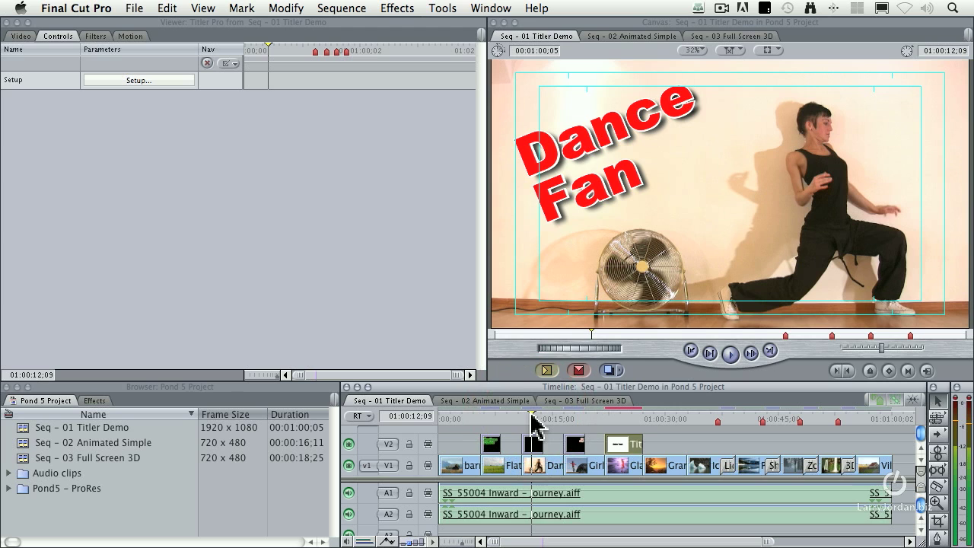
Play the sequence from the wheat field shot through the end of the Dance Fan title.
{"action": "left_click", "coordinate": [517, 416]}
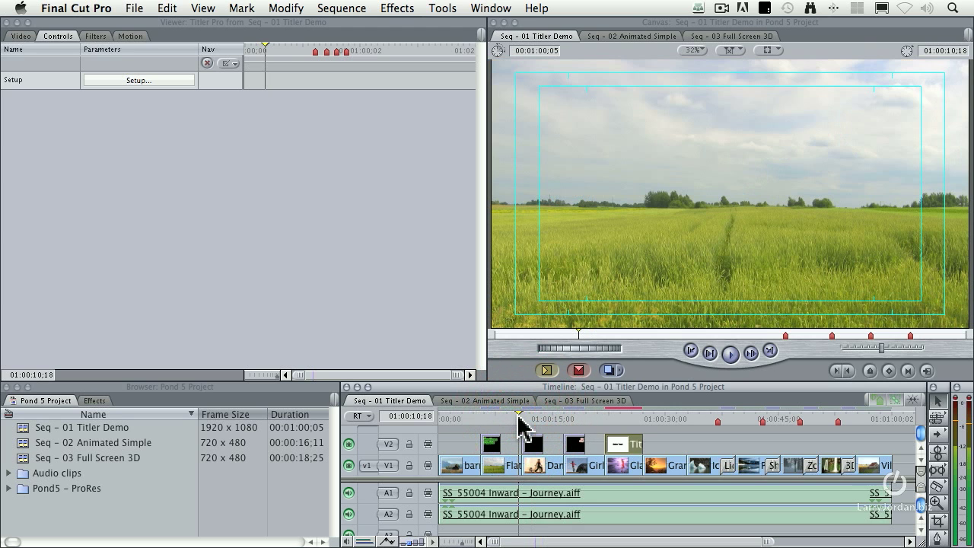
{"action": "key", "text": "space"}
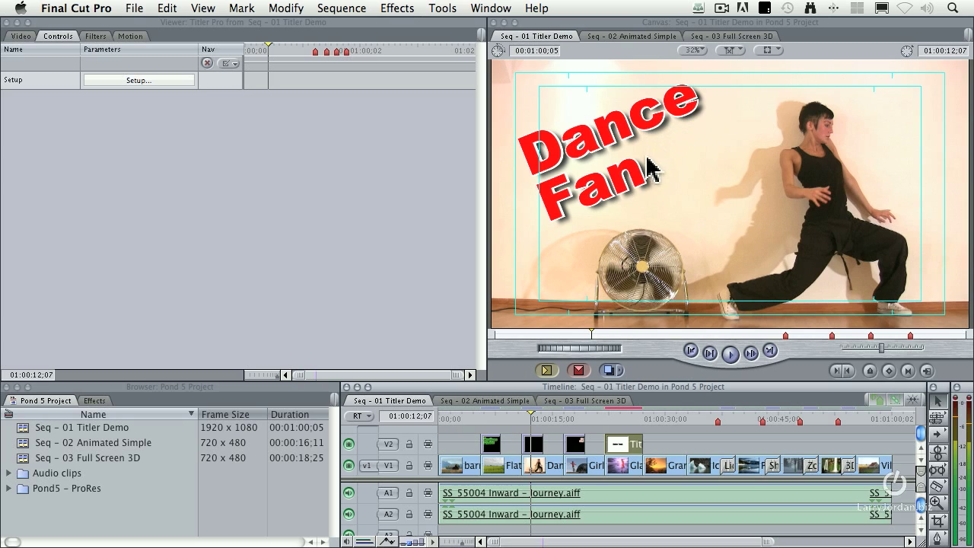
{"action": "left_click", "coordinate": [522, 418]}
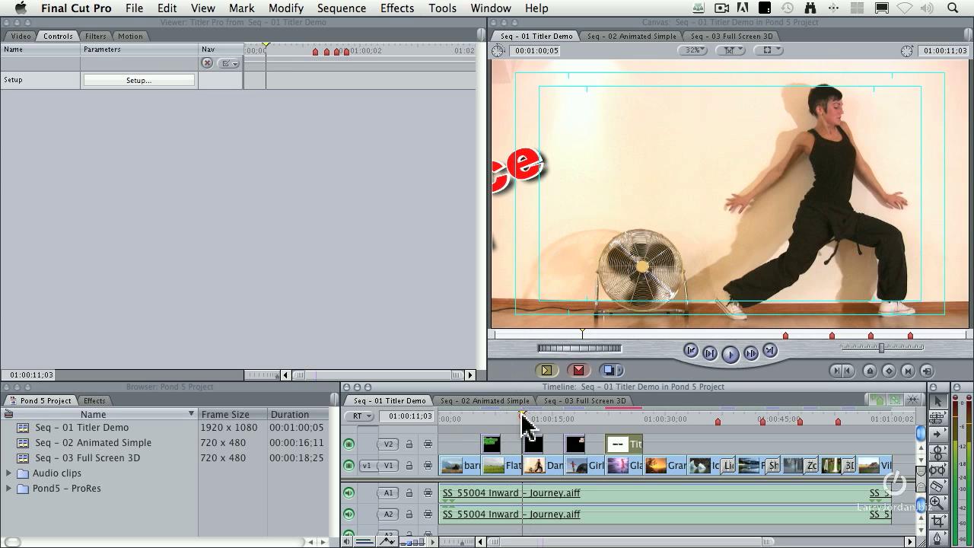
{"action": "key", "text": "space"}
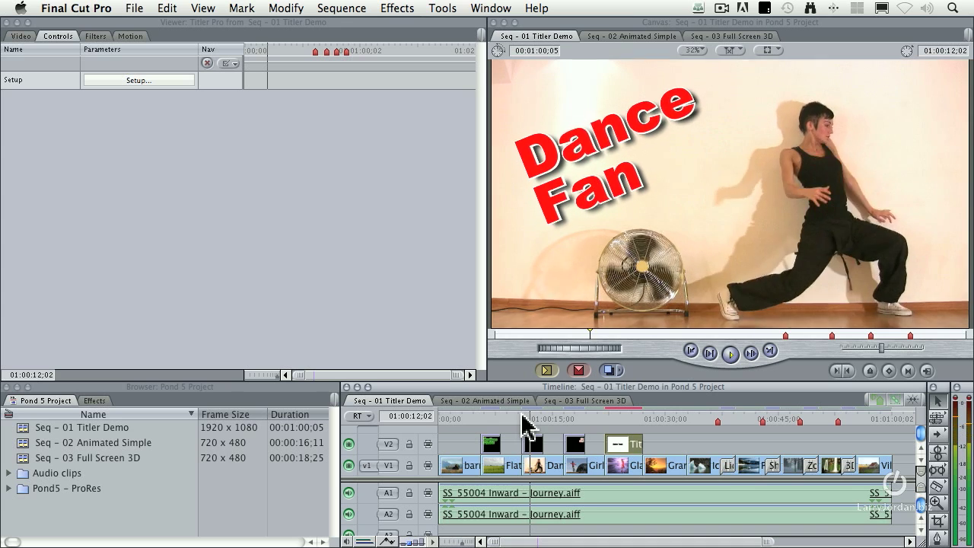
{"action": "key", "text": "space"}
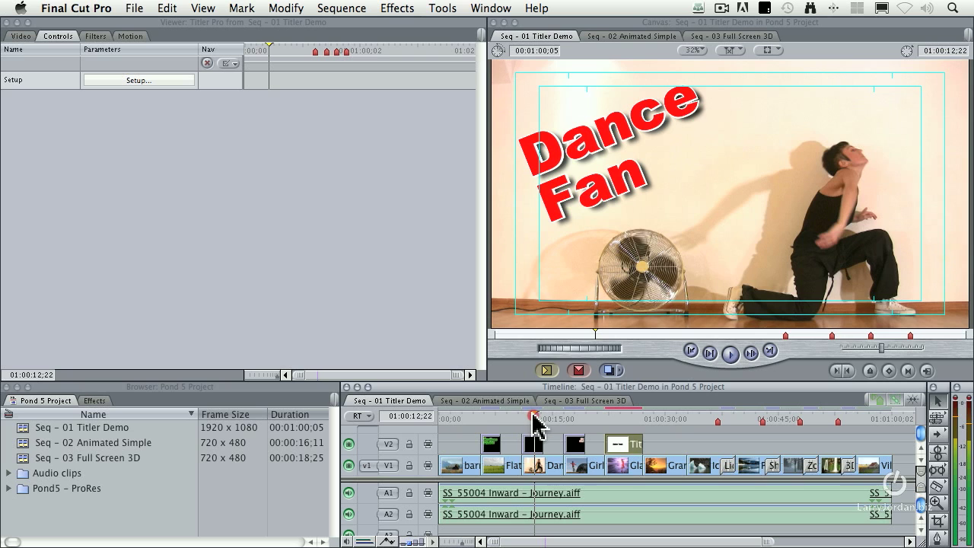
{"action": "left_click_drag", "start_coordinate": [527, 417], "coordinate": [532, 415]}
{"action": "key", "text": "space"}
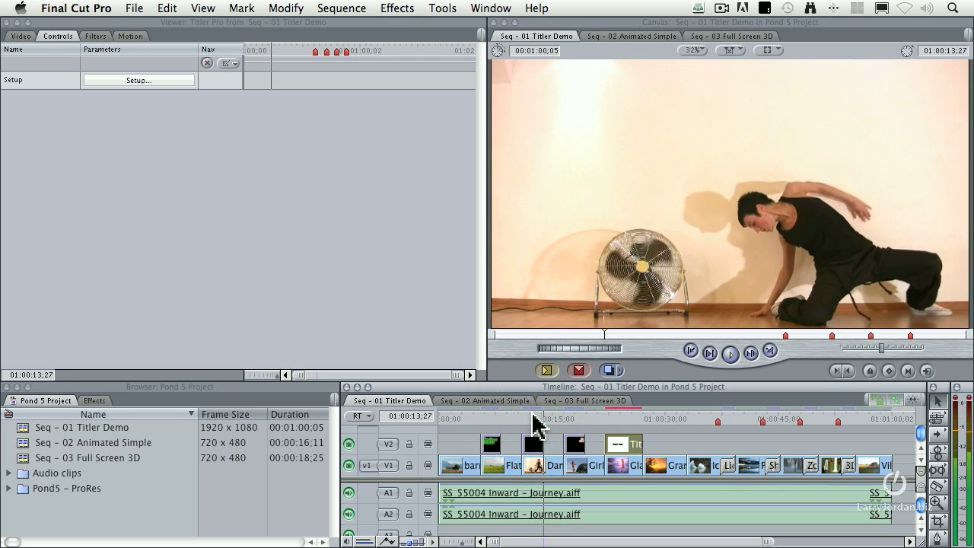
{"action": "key", "text": "space"}
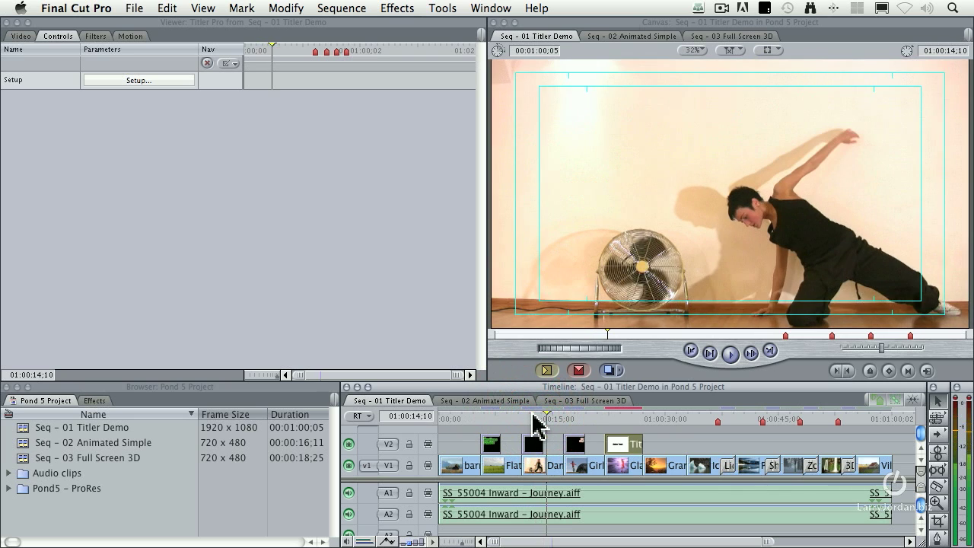
Open the V2 title clip in Titler Pro through its Controls Setup.
{"action": "double_click", "coordinate": [620, 446]}
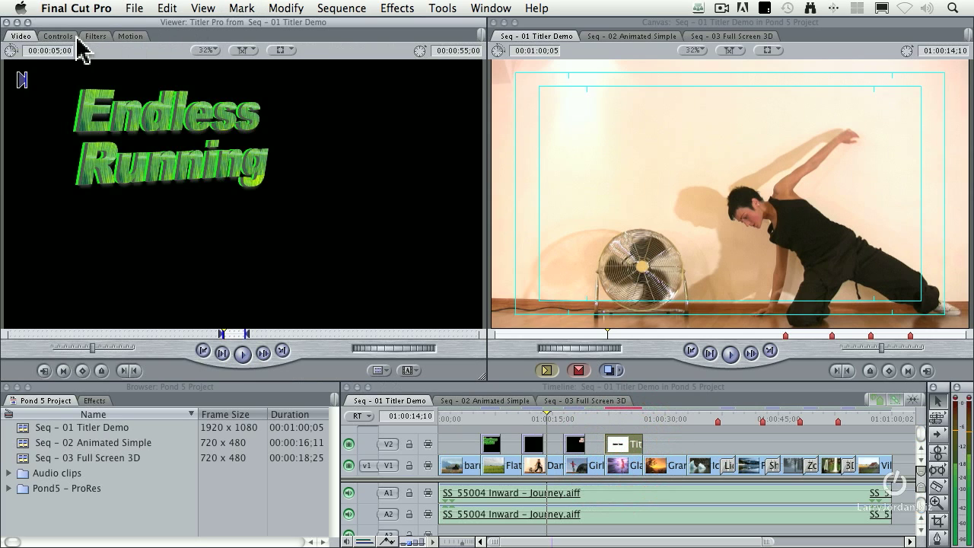
{"action": "left_click", "coordinate": [61, 37]}
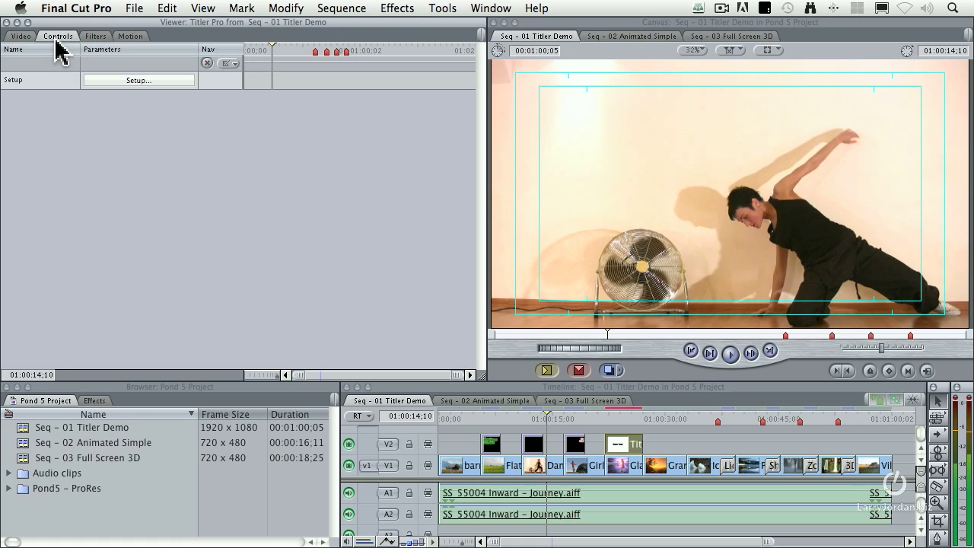
{"action": "left_click", "coordinate": [167, 81]}
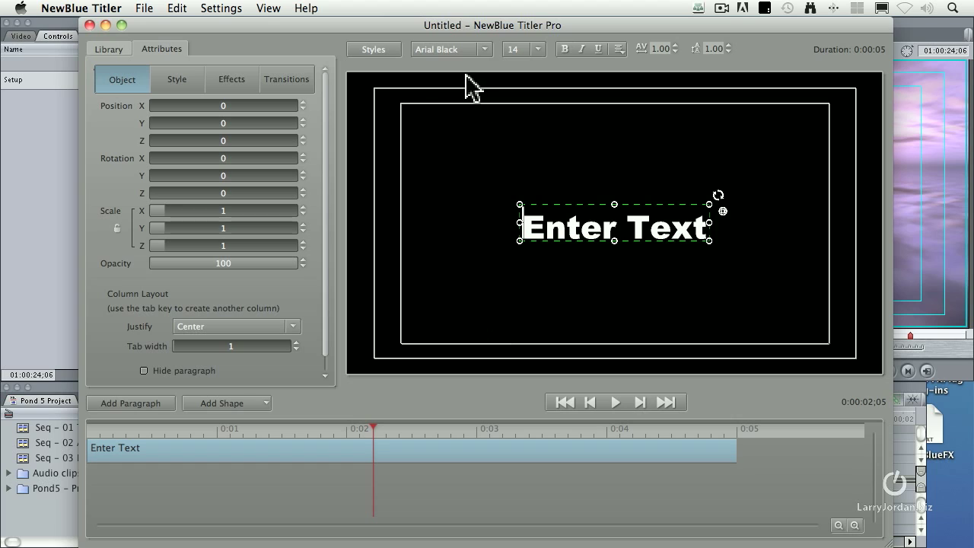
Replace the placeholder text with 'Dance' on one line and 'Fan' below it.
{"action": "double_click", "coordinate": [636, 232]}
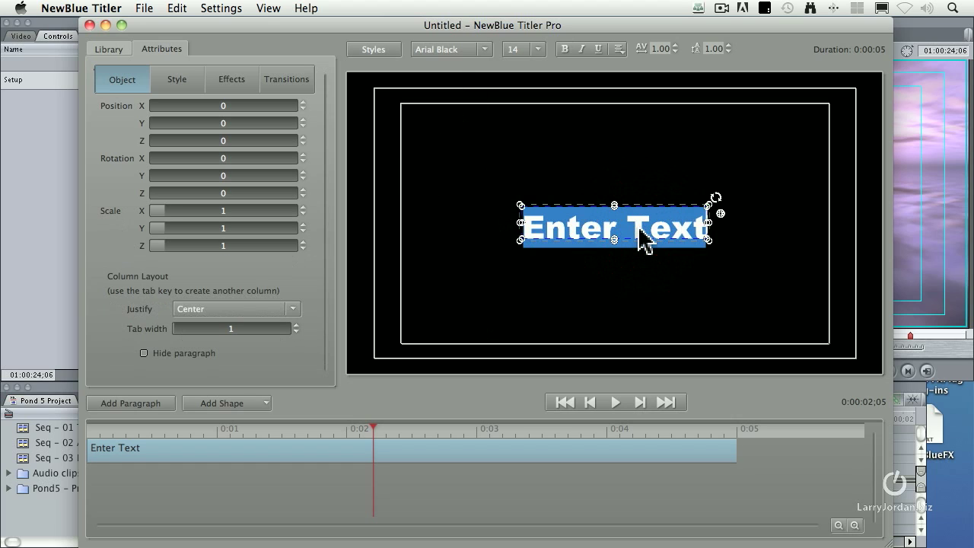
{"action": "type", "text": "Dance"}
{"action": "key", "text": "Return"}
{"action": "type", "text": "Fan"}
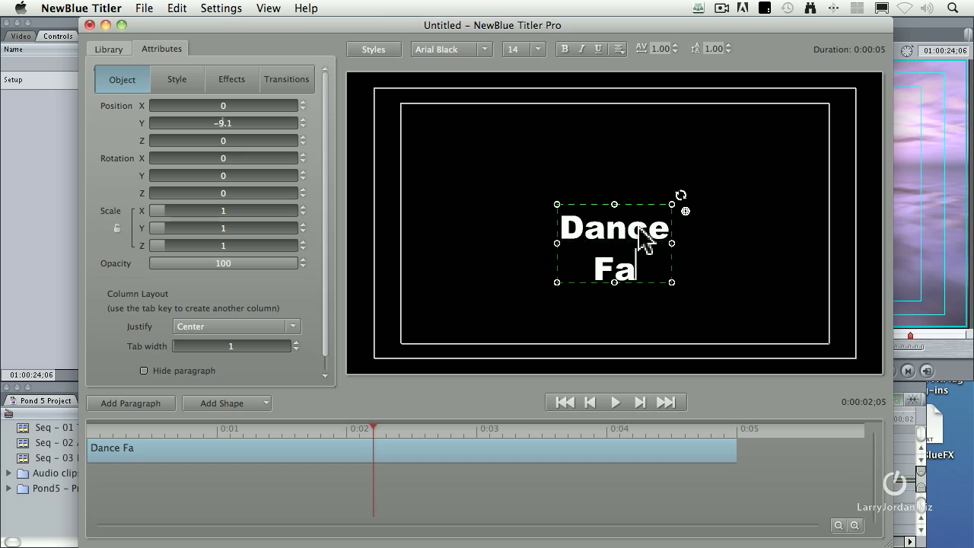
Reselect the Dance Fan text box and scroll through the Styles library thumbnails.
{"action": "left_click", "coordinate": [500, 244]}
{"action": "left_click", "coordinate": [592, 243]}
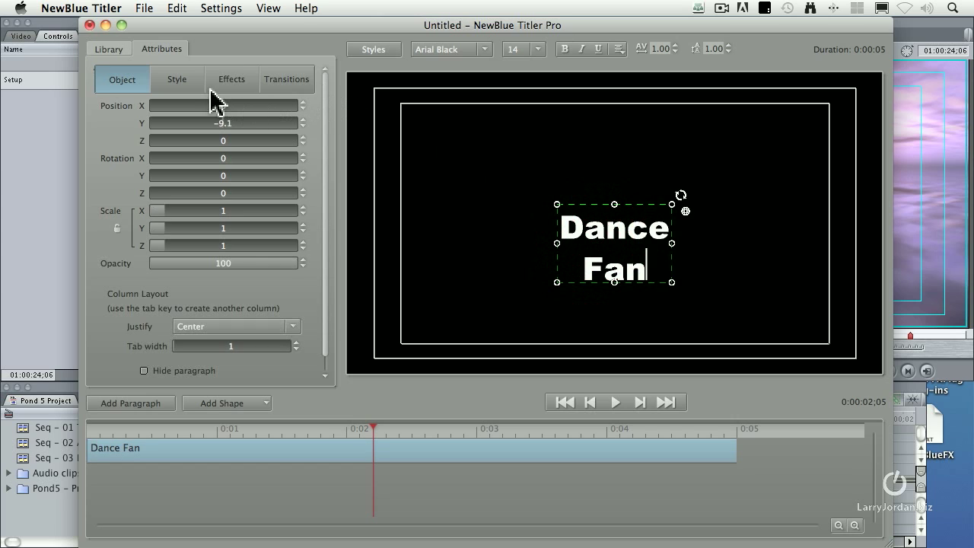
{"action": "left_click", "coordinate": [363, 55]}
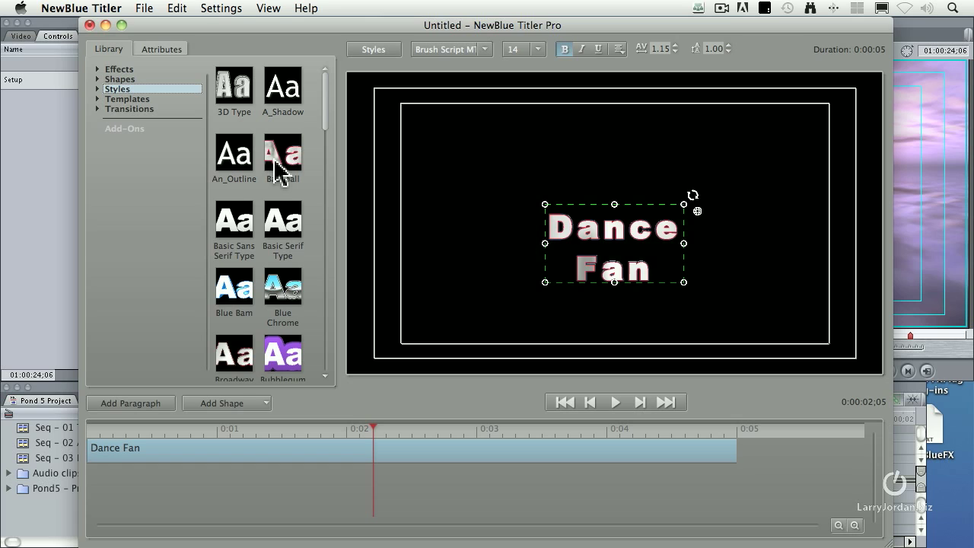
{"action": "scroll", "coordinate": [277, 173], "scroll_direction": "down", "scroll_amount": 5}
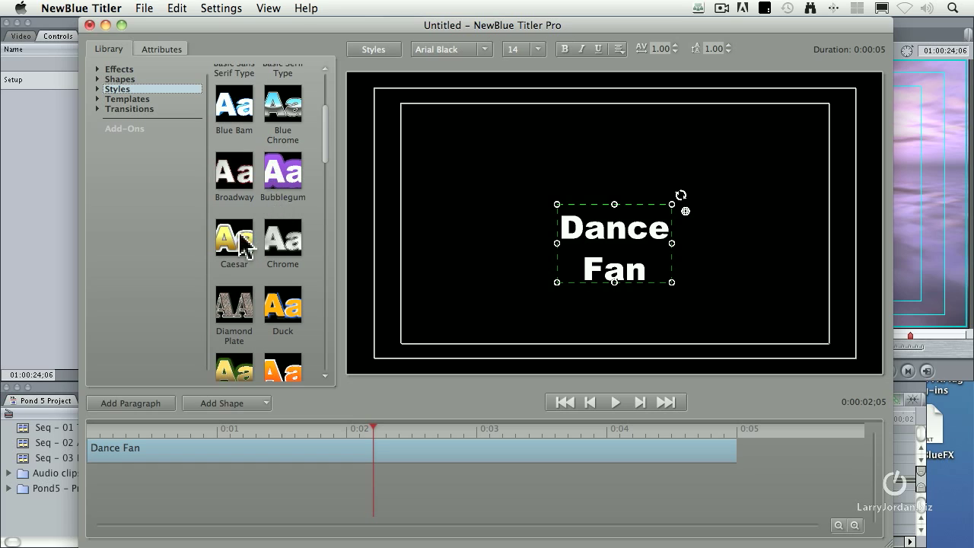
{"action": "scroll", "coordinate": [266, 263], "scroll_direction": "down", "scroll_amount": 4}
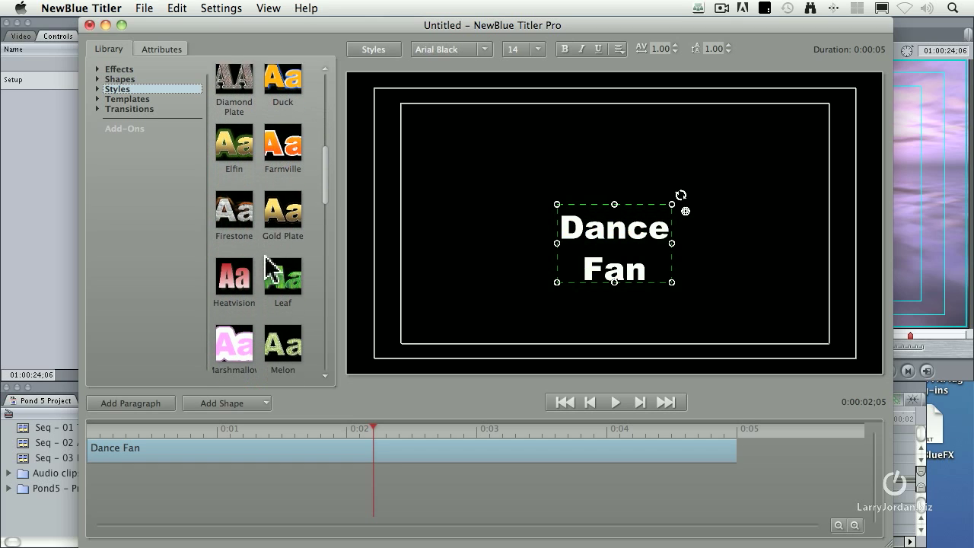
{"action": "scroll", "coordinate": [262, 259], "scroll_direction": "down", "scroll_amount": 1}
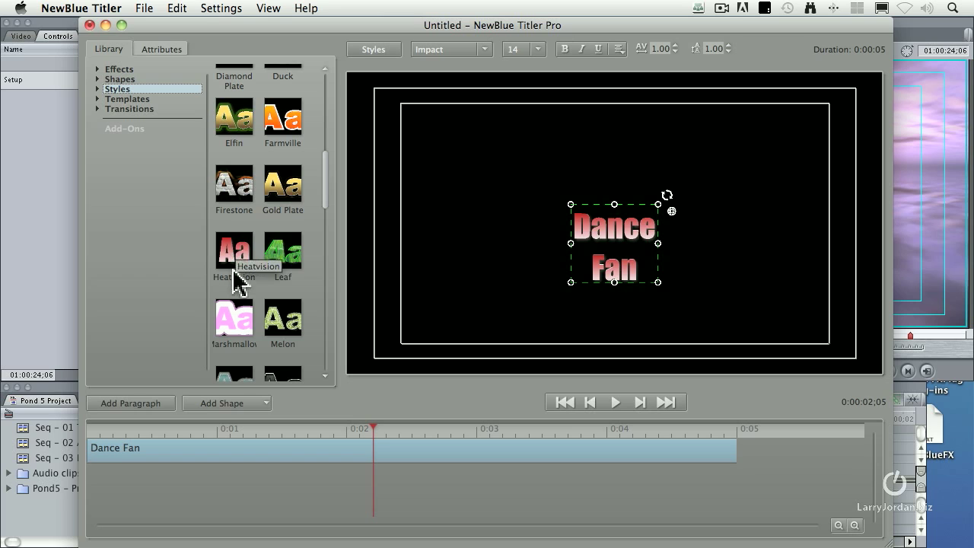
{"action": "scroll", "coordinate": [239, 335], "scroll_direction": "down", "scroll_amount": 10}
{"action": "scroll", "coordinate": [239, 328], "scroll_direction": "down", "scroll_amount": 9}
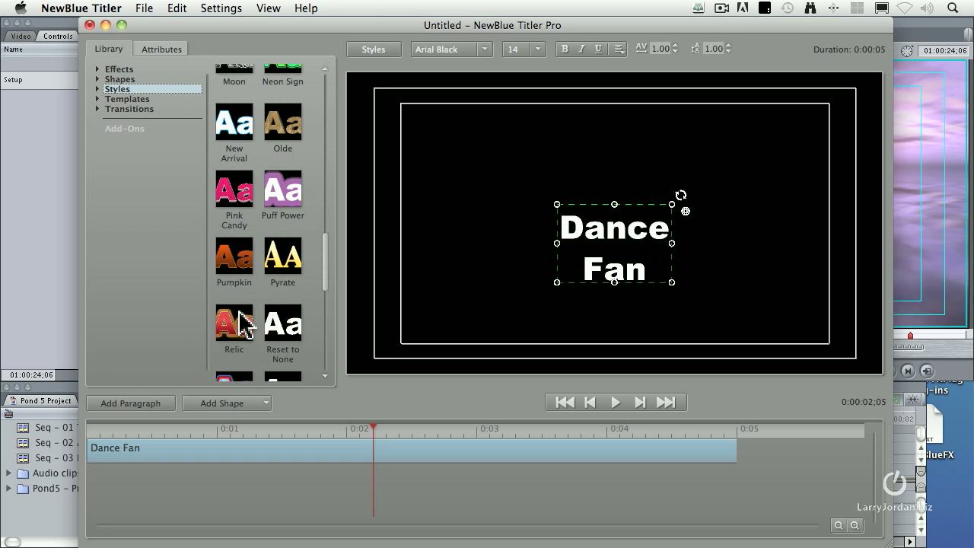
Apply the Pink Candy style, scale the text to 1.7 and rotate it 26°.
{"action": "left_click", "coordinate": [239, 174]}
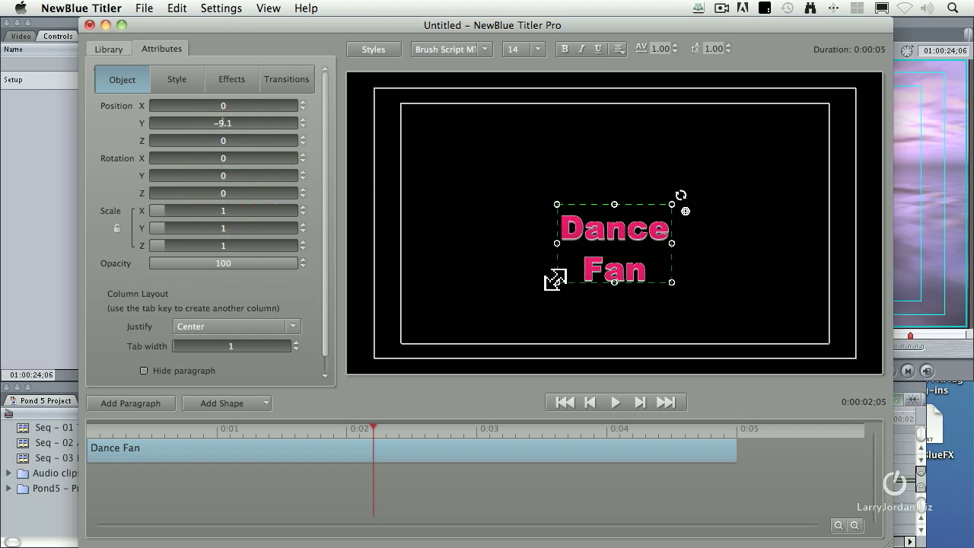
{"action": "left_click_drag", "start_coordinate": [555, 280], "coordinate": [516, 307]}
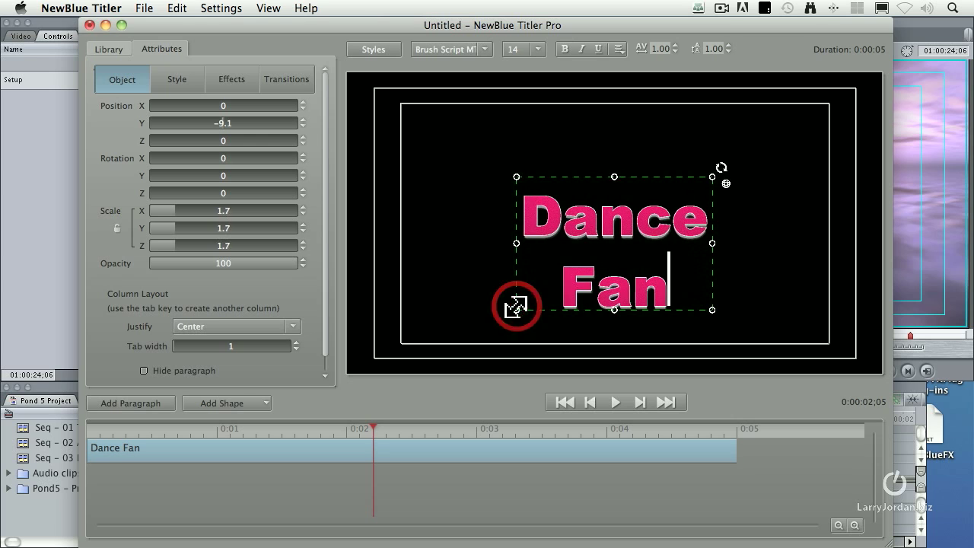
{"action": "left_click_drag", "start_coordinate": [721, 169], "coordinate": [696, 114]}
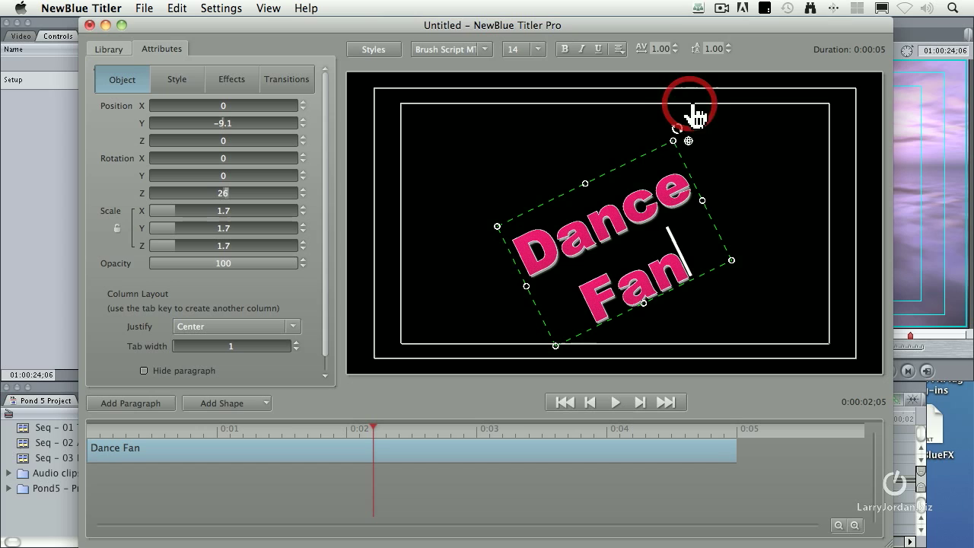
Set line spacing to 0.70 and move the title upper-left to X -50, Y 18.3.
{"action": "left_click", "coordinate": [729, 52]}
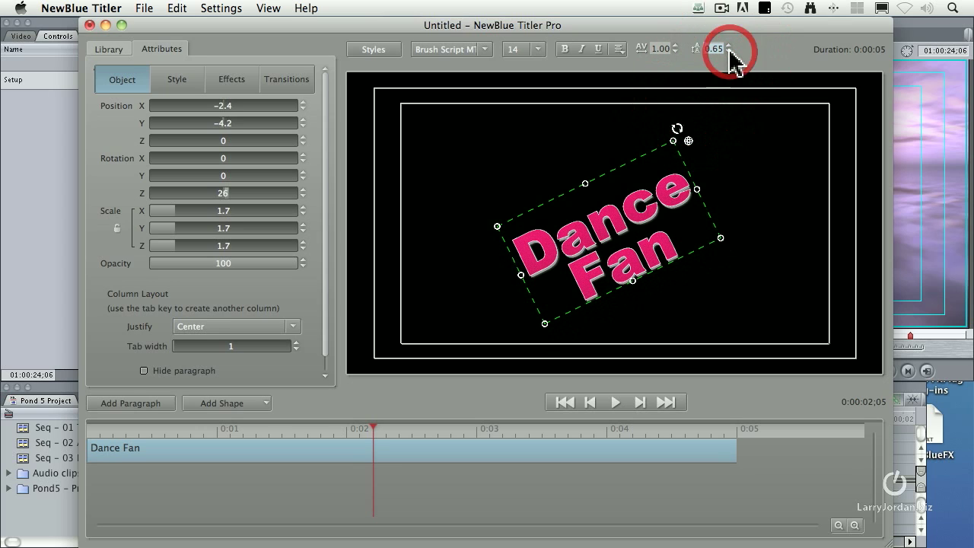
{"action": "left_click", "coordinate": [728, 45]}
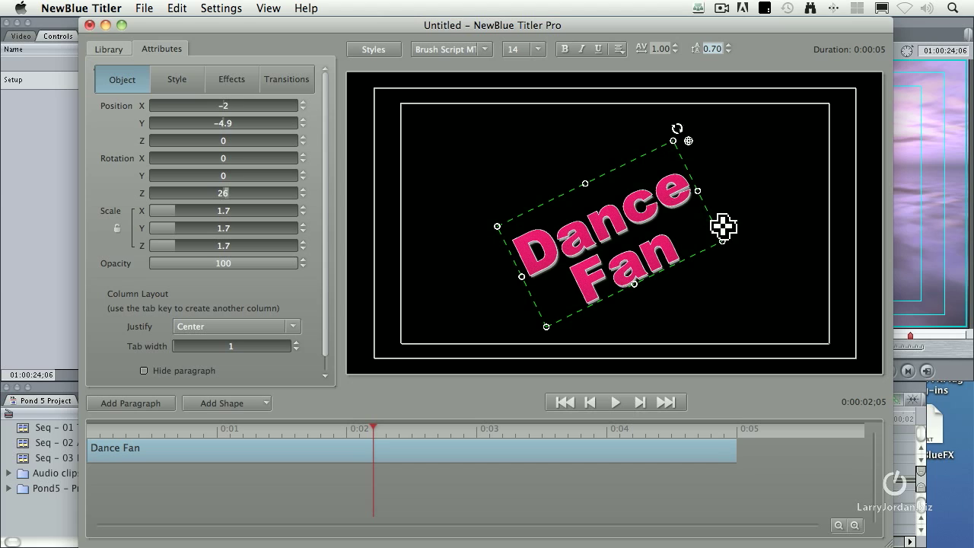
{"action": "left_click_drag", "start_coordinate": [723, 222], "coordinate": [614, 173]}
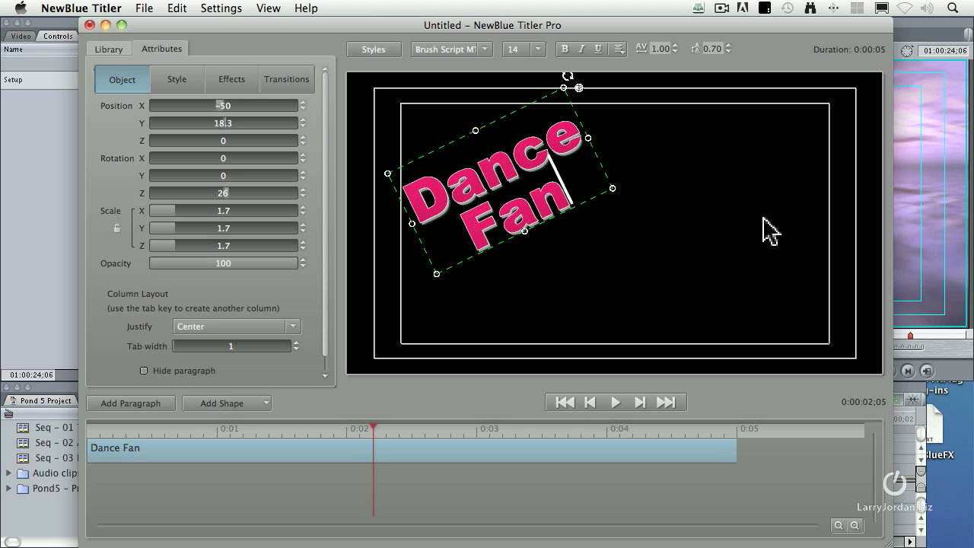
Raise the white 3D Outline thickness on the Dance Fan text to 10.8.
{"action": "left_click", "coordinate": [158, 47]}
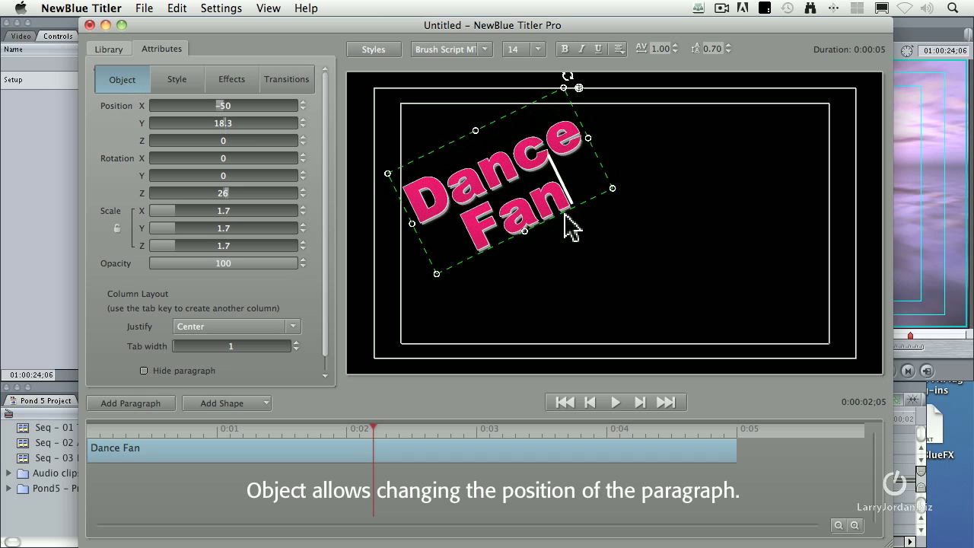
{"action": "scroll", "coordinate": [576, 228], "scroll_direction": "up", "scroll_amount": 3}
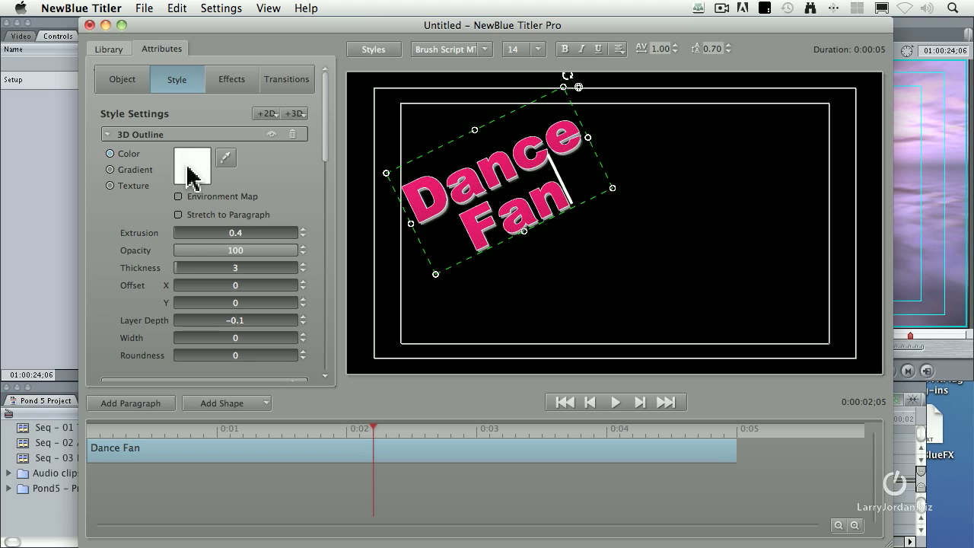
{"action": "left_click", "coordinate": [232, 268]}
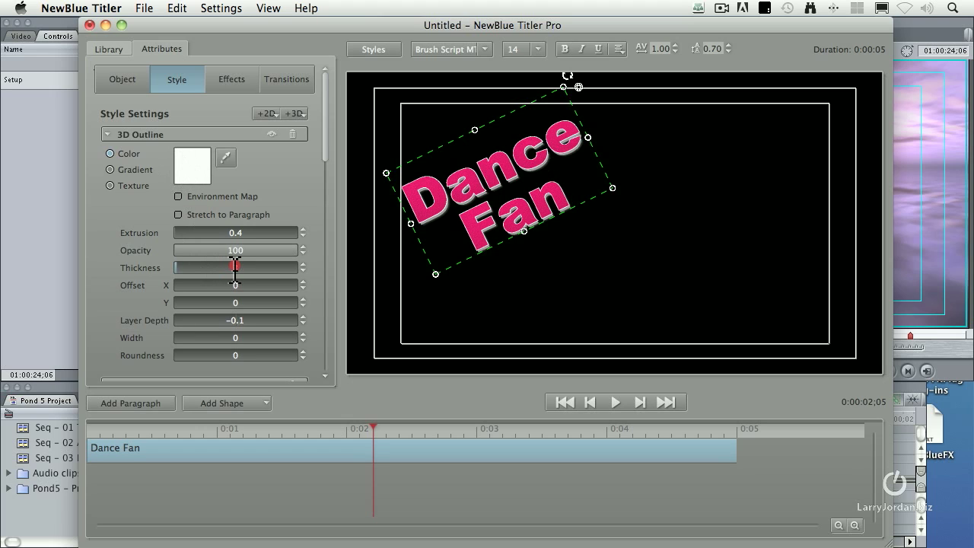
{"action": "left_click_drag", "start_coordinate": [239, 268], "coordinate": [252, 268]}
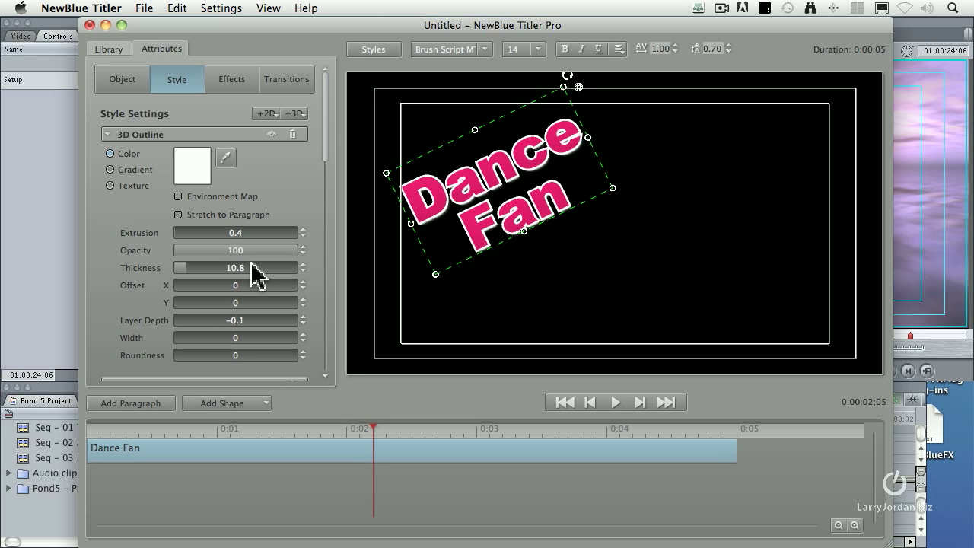
Browse the Library's effects, shapes, styles and templates categories, expanding templates.
{"action": "left_click", "coordinate": [107, 50]}
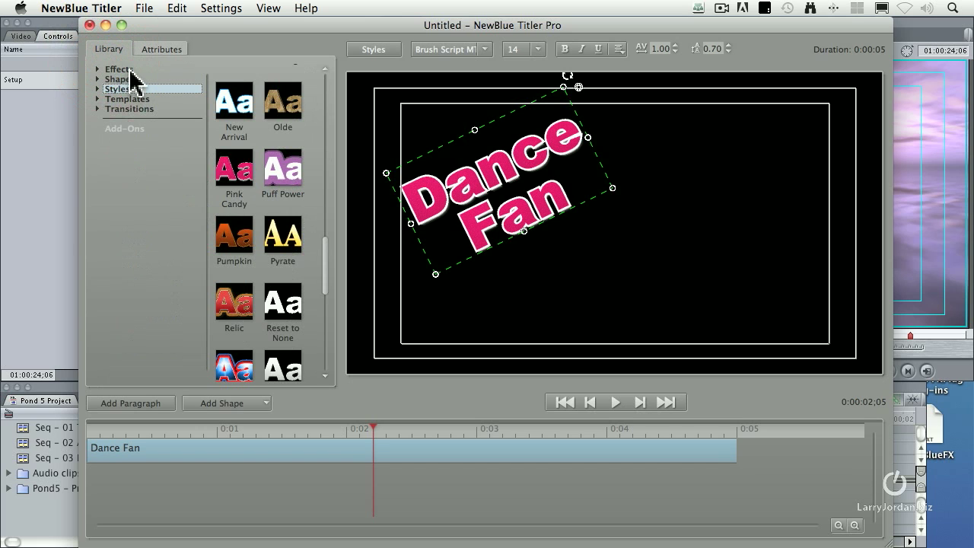
{"action": "left_click", "coordinate": [130, 69]}
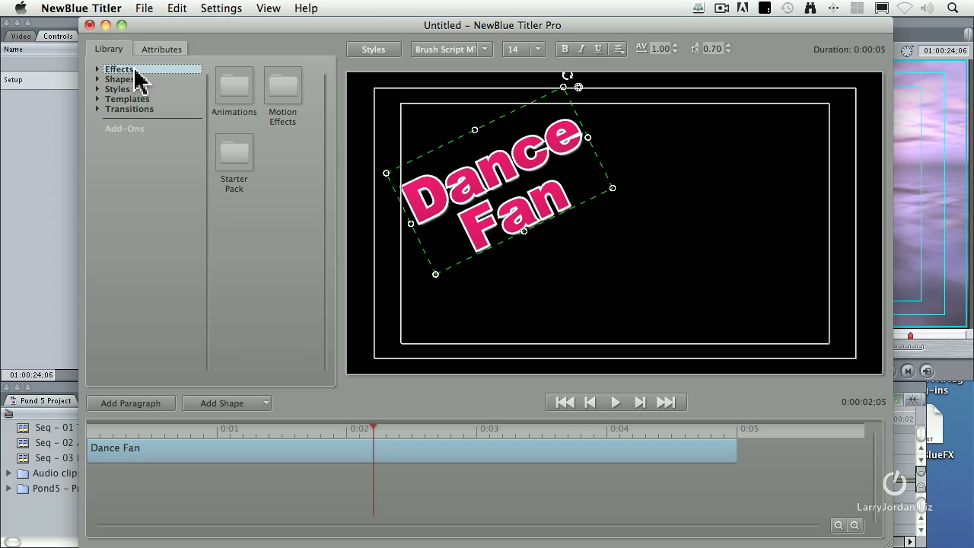
{"action": "left_click", "coordinate": [143, 87]}
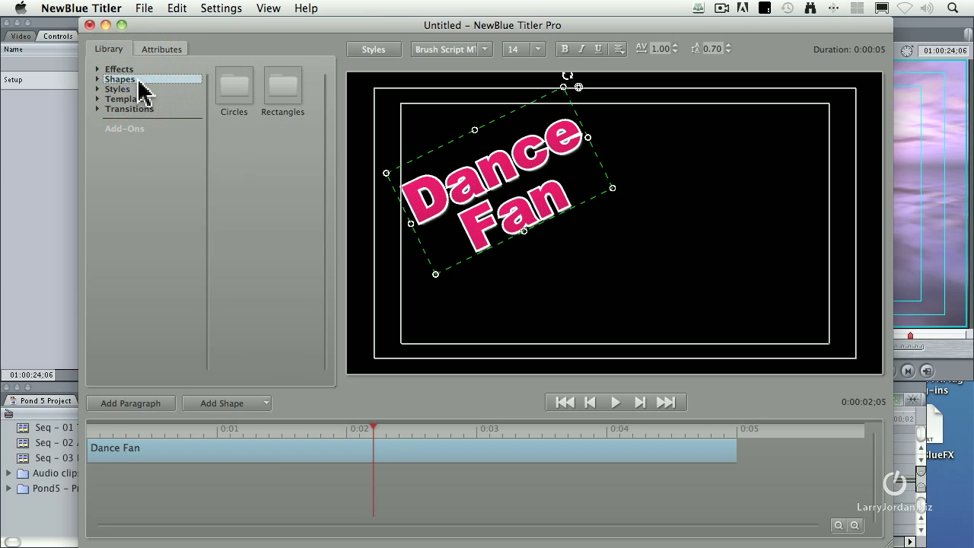
{"action": "left_click", "coordinate": [146, 90]}
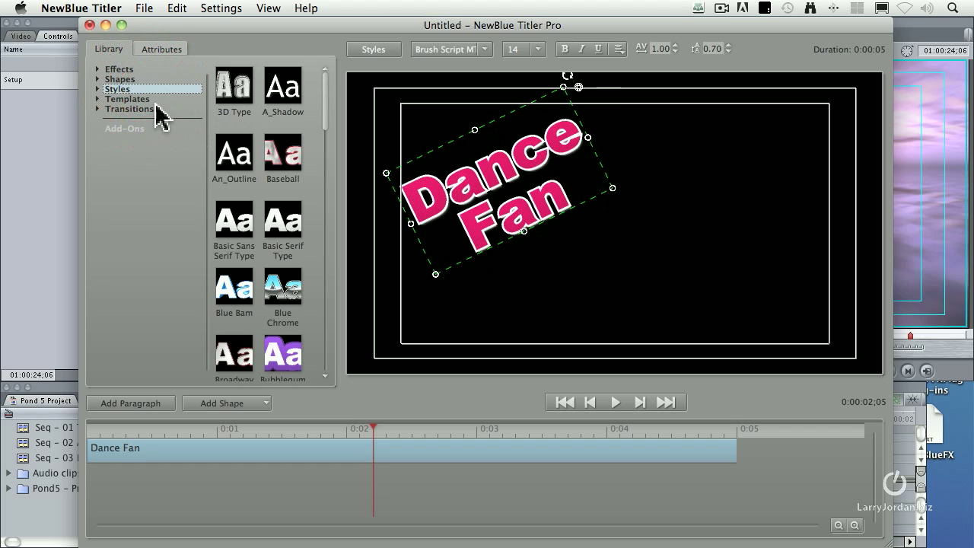
{"action": "left_click", "coordinate": [150, 100]}
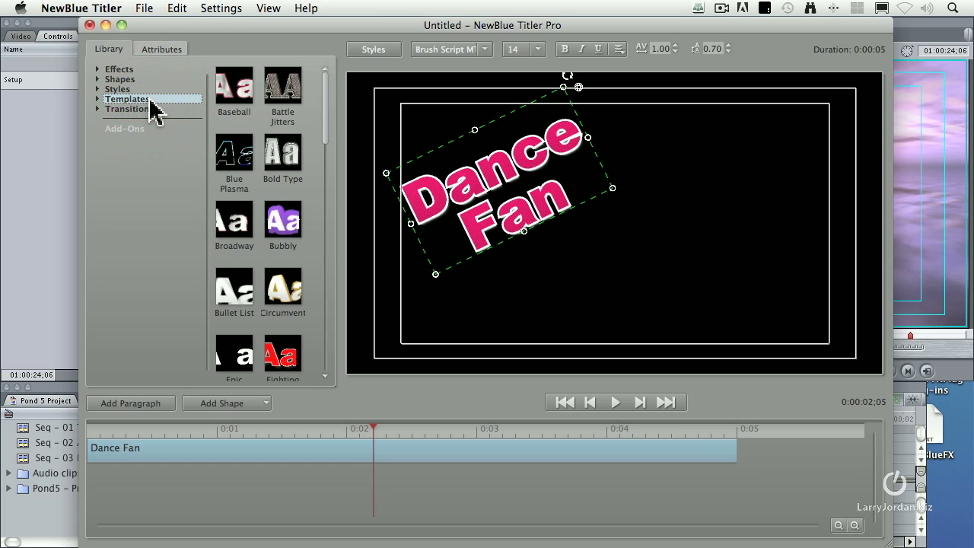
{"action": "left_click", "coordinate": [98, 100]}
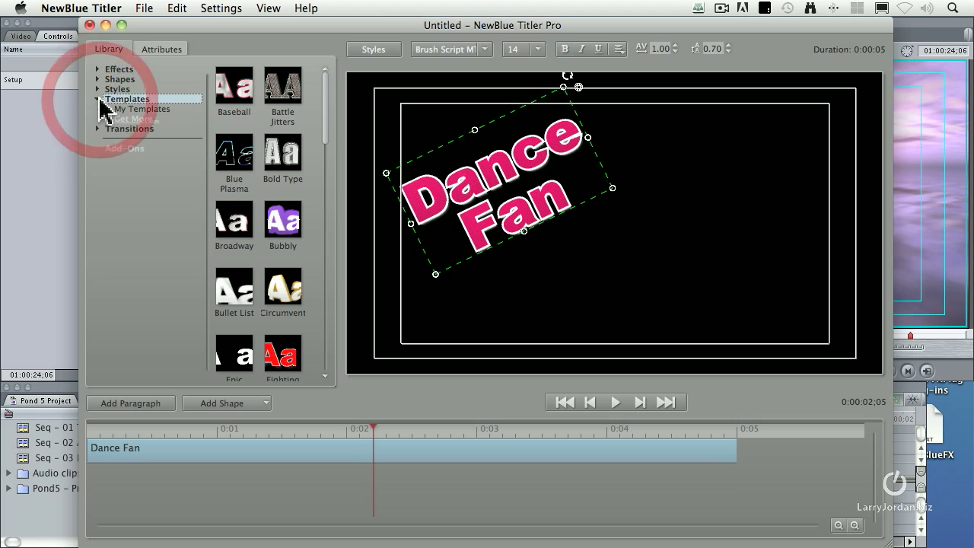
Try the Blue Plasma template, undo it, and expand the Transitions category.
{"action": "double_click", "coordinate": [240, 188]}
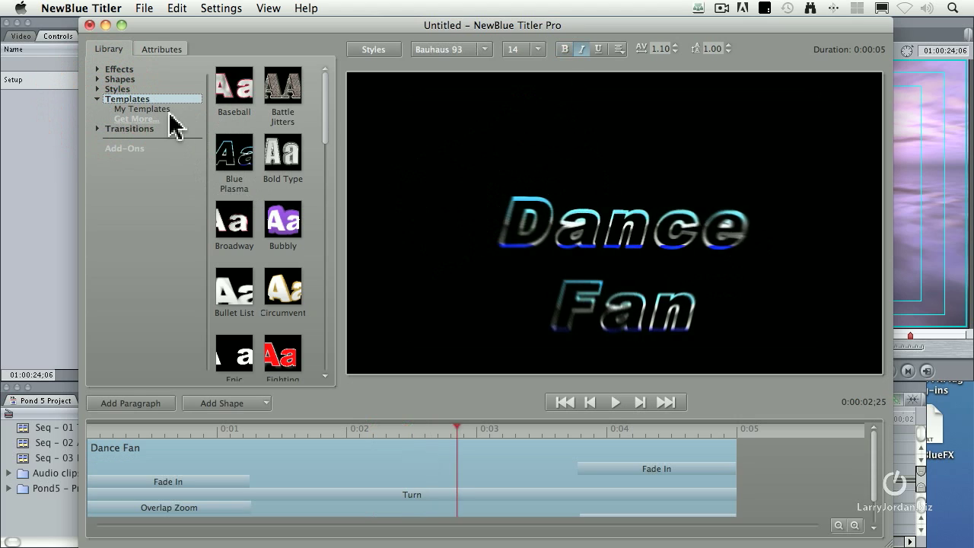
{"action": "key", "text": "super+z"}
{"action": "left_click", "coordinate": [97, 129]}
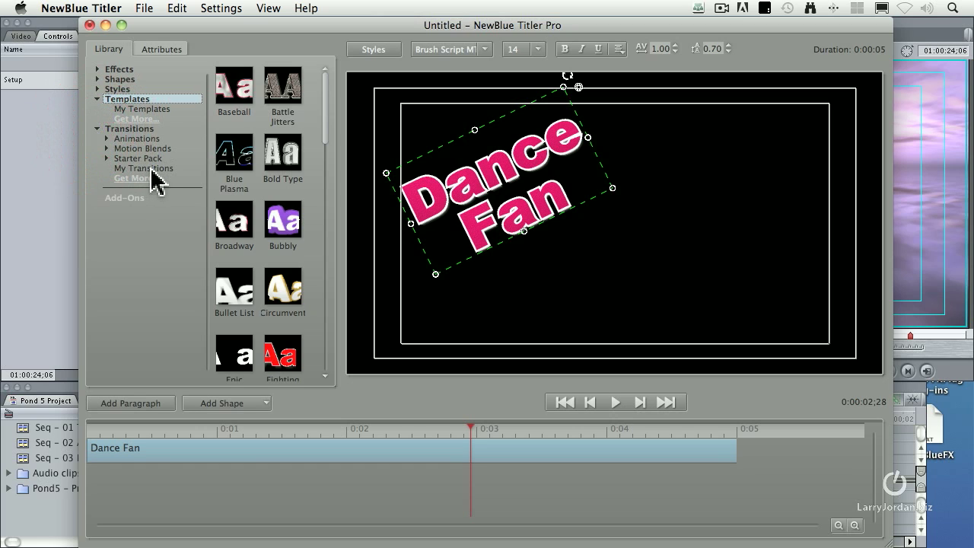
Apply the Earthquake! preset from Effects > Starter Pack > Film Camera to the title.
{"action": "left_click", "coordinate": [97, 69]}
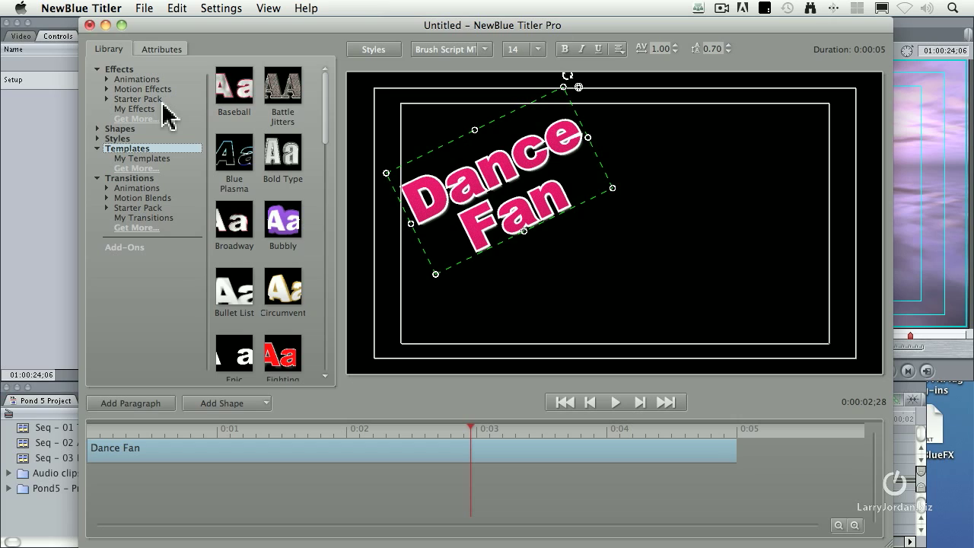
{"action": "left_click", "coordinate": [107, 98]}
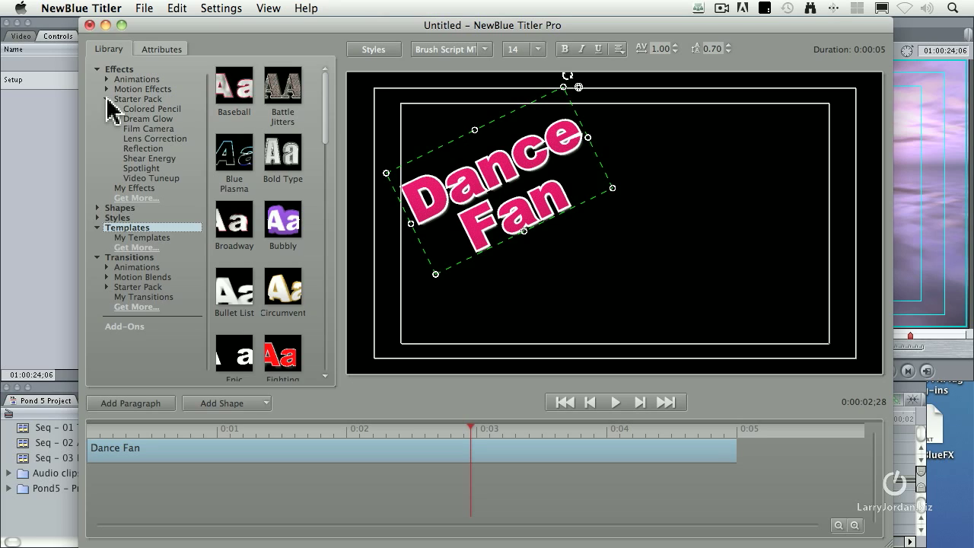
{"action": "left_click", "coordinate": [153, 130]}
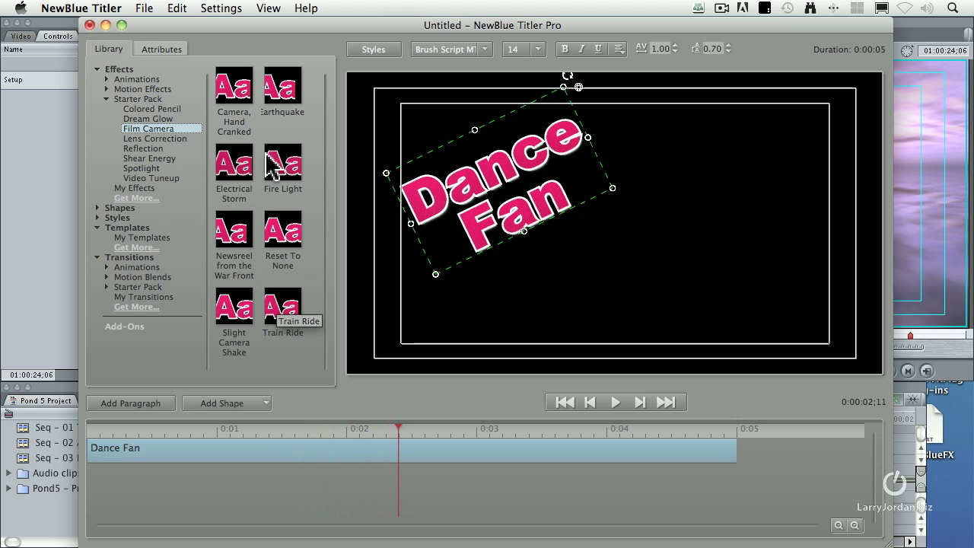
{"action": "double_click", "coordinate": [274, 96]}
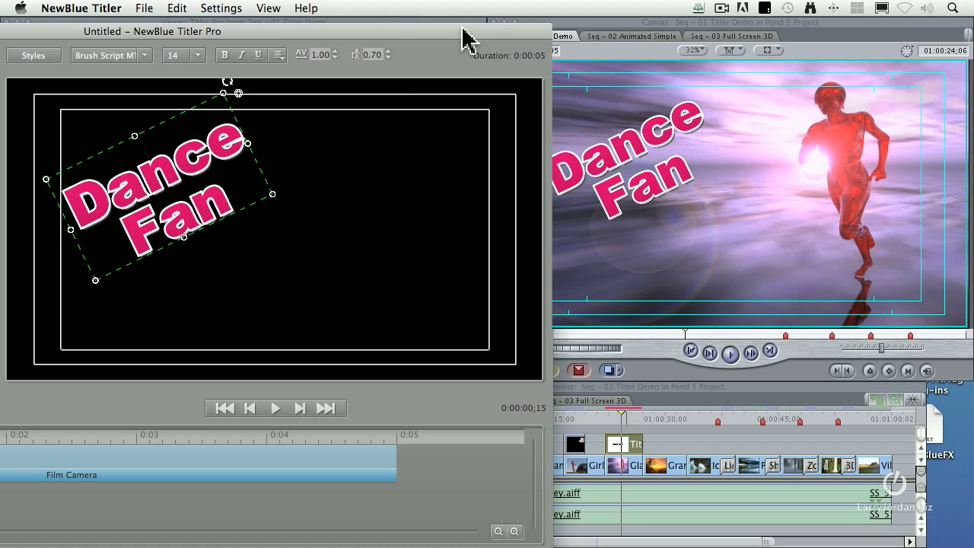
Keep the Dance Fan clip at 5 seconds and play the title's opening from the start.
{"action": "left_click_drag", "start_coordinate": [462, 29], "coordinate": [775, 23]}
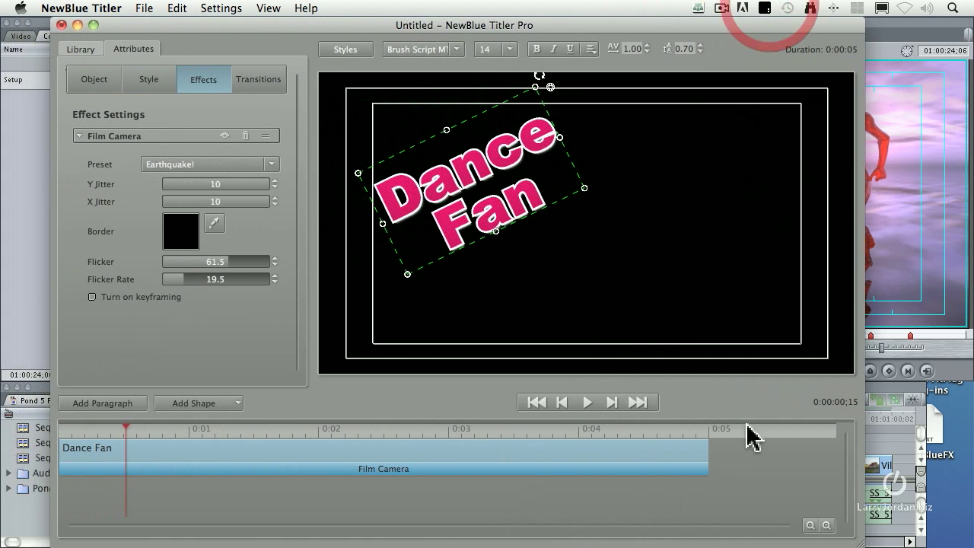
{"action": "left_click_drag", "start_coordinate": [707, 451], "coordinate": [613, 452]}
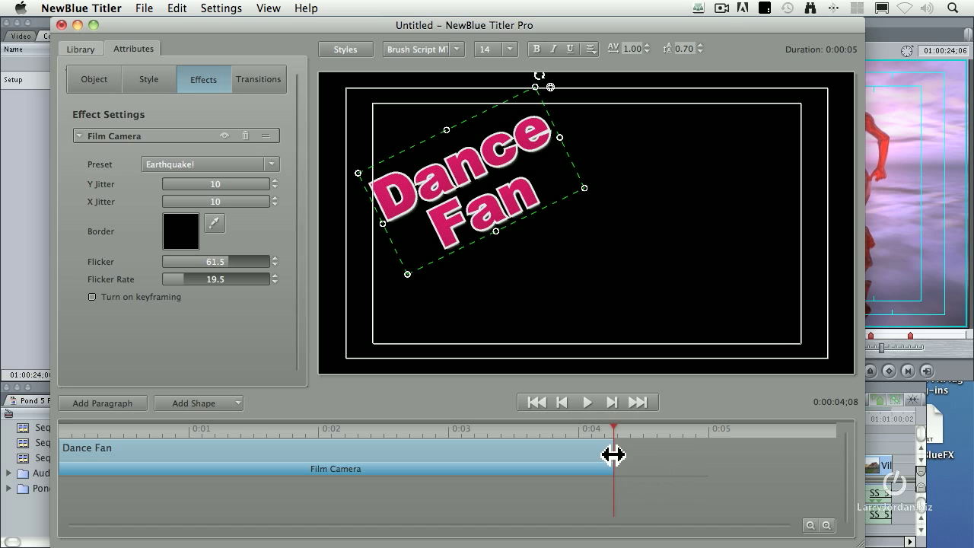
{"action": "left_click_drag", "start_coordinate": [614, 451], "coordinate": [705, 452]}
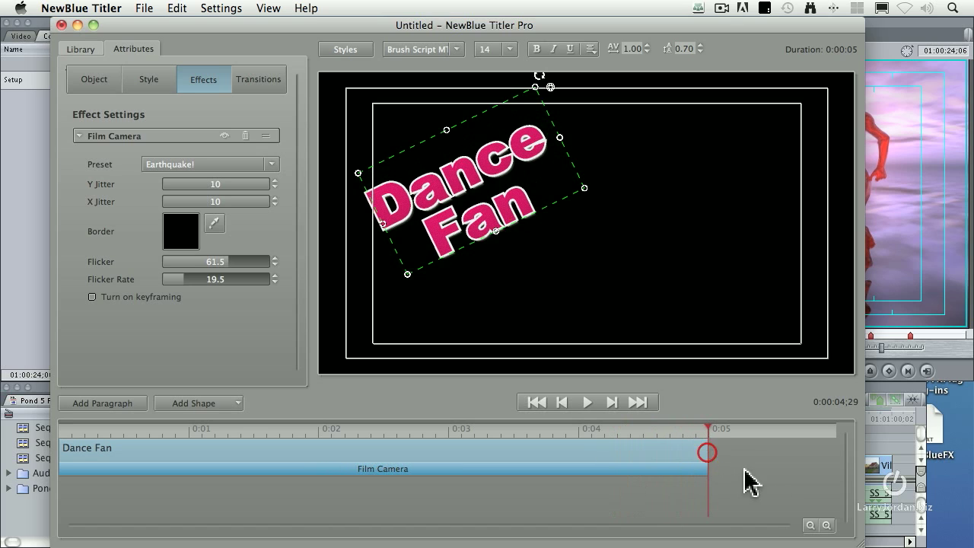
{"action": "left_click_drag", "start_coordinate": [622, 29], "coordinate": [632, 24]}
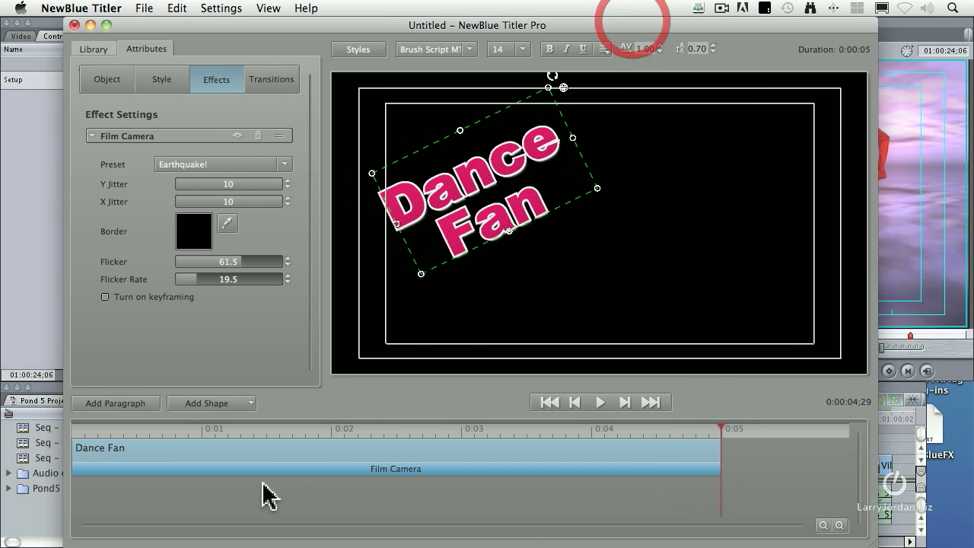
{"action": "left_click", "coordinate": [115, 428]}
{"action": "key", "text": "space"}
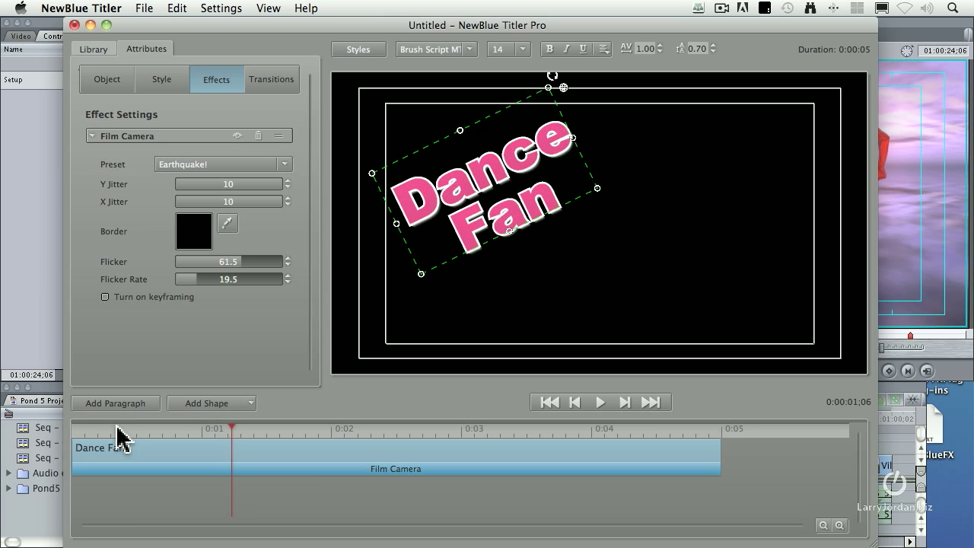
Expand the Starter Pack, Motion Blends and Animations transition categories in the Library.
{"action": "left_click", "coordinate": [95, 48]}
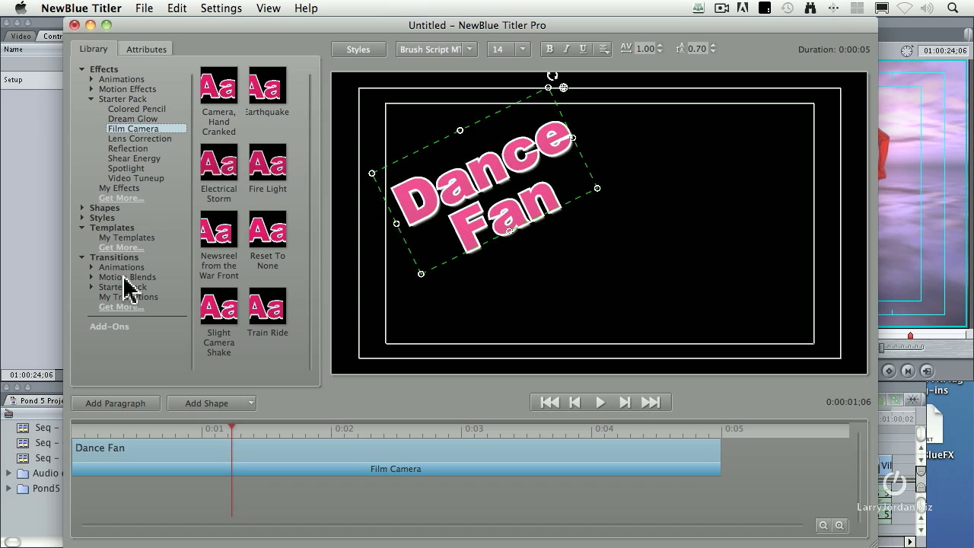
{"action": "left_click", "coordinate": [90, 287]}
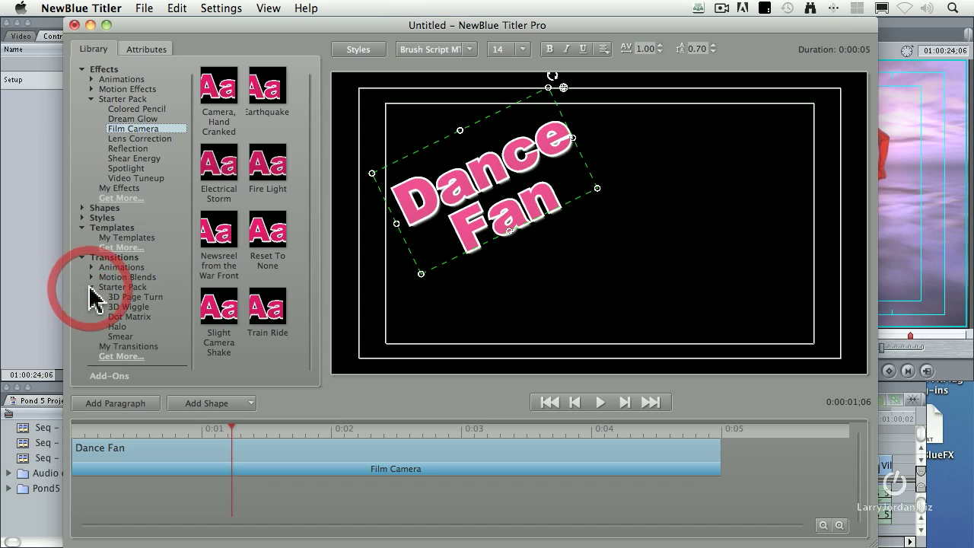
{"action": "left_click", "coordinate": [90, 277]}
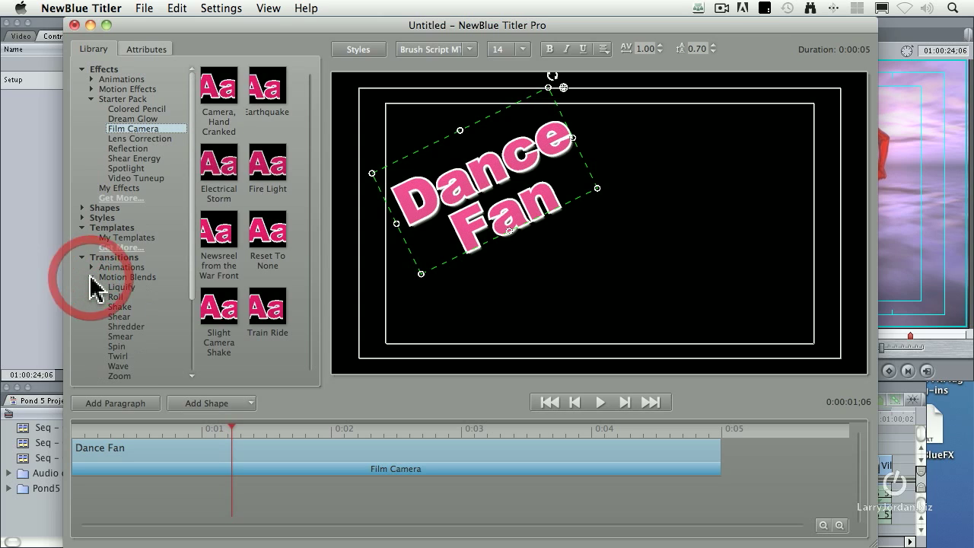
{"action": "left_click", "coordinate": [92, 267]}
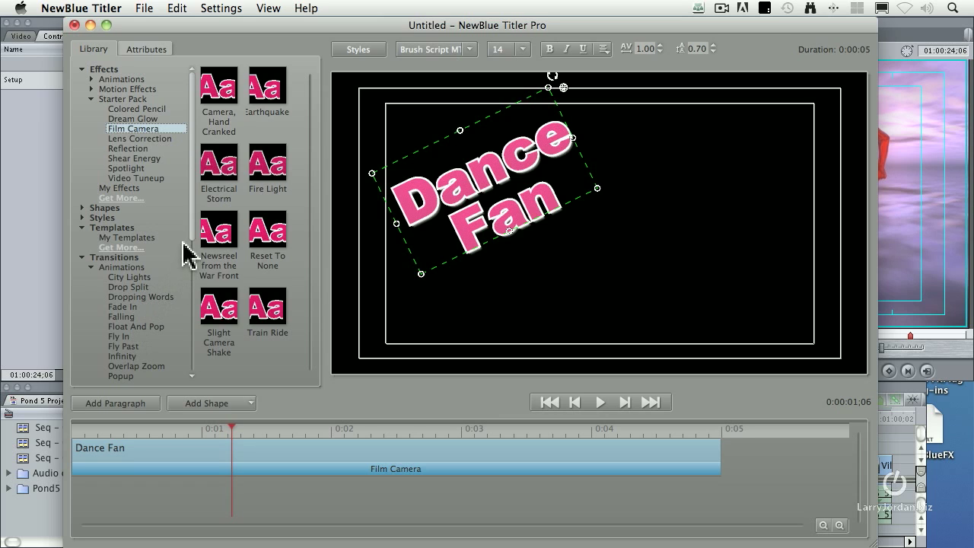
{"action": "left_click_drag", "start_coordinate": [194, 239], "coordinate": [192, 282]}
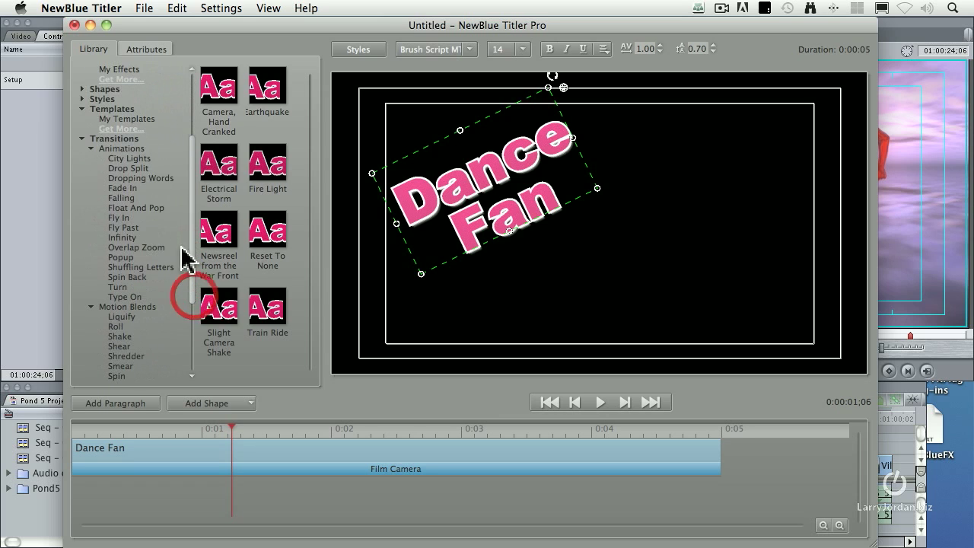
Show the Fly In presets and preview Falling Letters, Fast Left and Fast Right.
{"action": "left_click", "coordinate": [121, 218]}
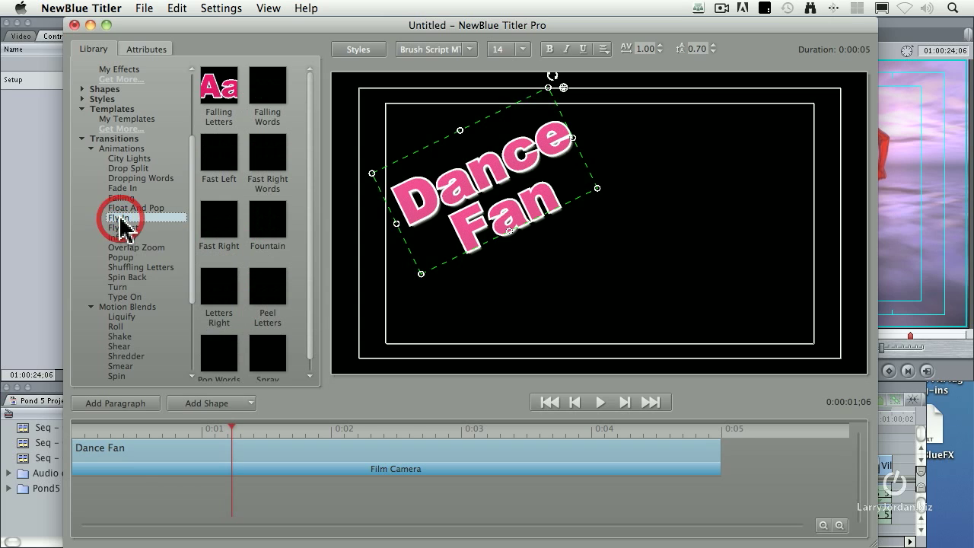
{"action": "mouse_move", "coordinate": [206, 80]}
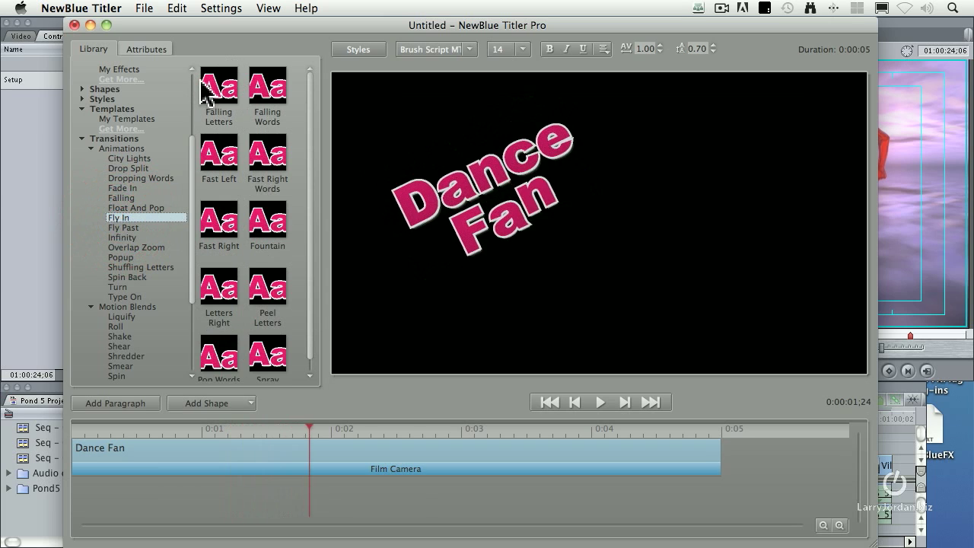
{"action": "mouse_move", "coordinate": [272, 98]}
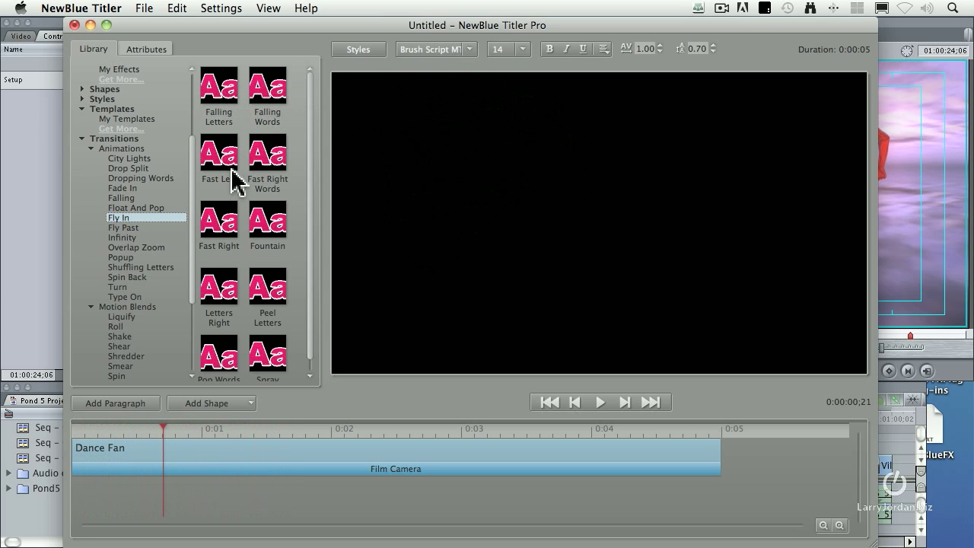
{"action": "mouse_move", "coordinate": [220, 161]}
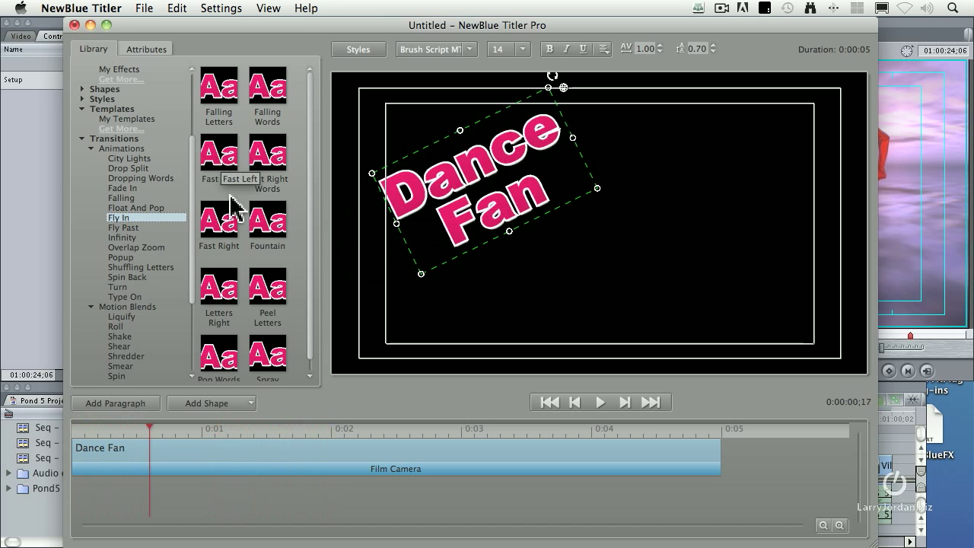
{"action": "mouse_move", "coordinate": [211, 227]}
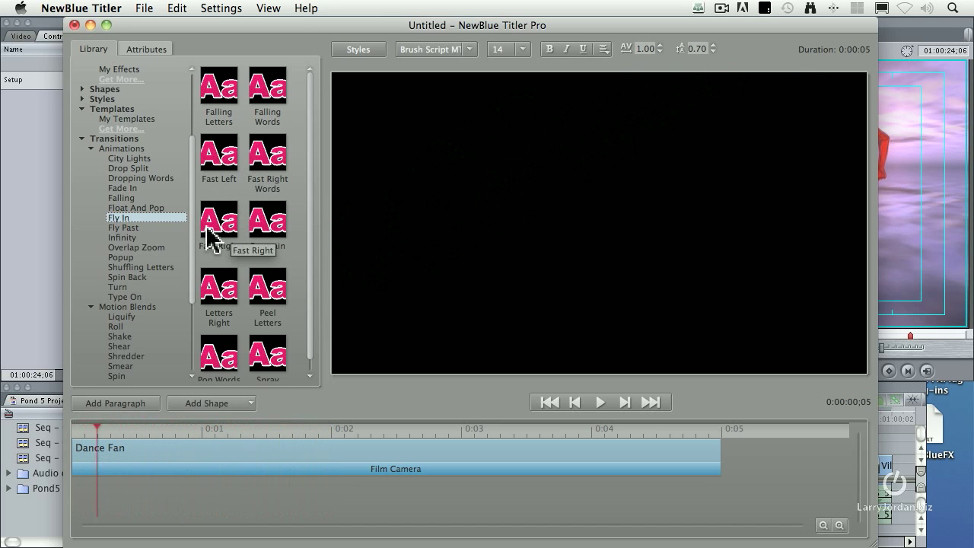
Apply the Fast Left Fly In preset and shorten it to about one second.
{"action": "left_click", "coordinate": [218, 169]}
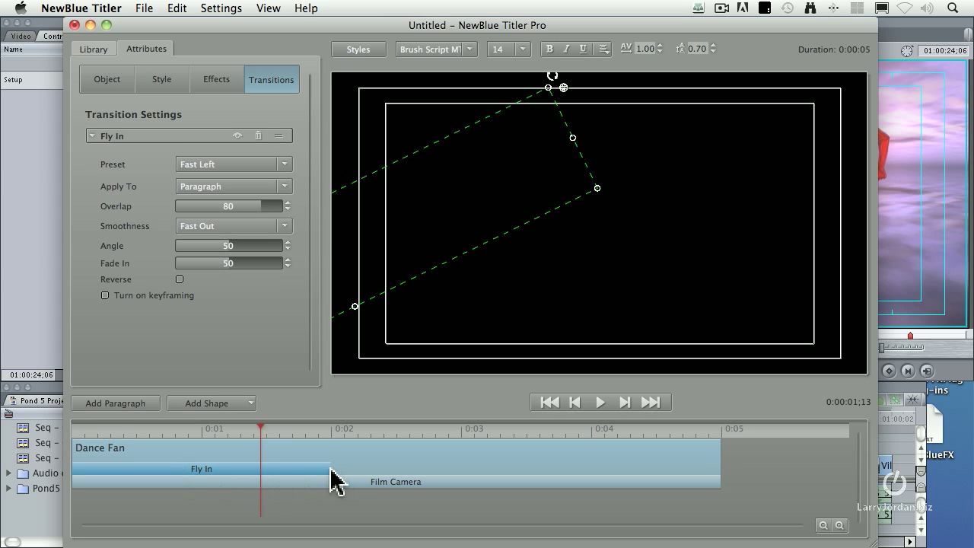
{"action": "left_click_drag", "start_coordinate": [308, 472], "coordinate": [196, 473]}
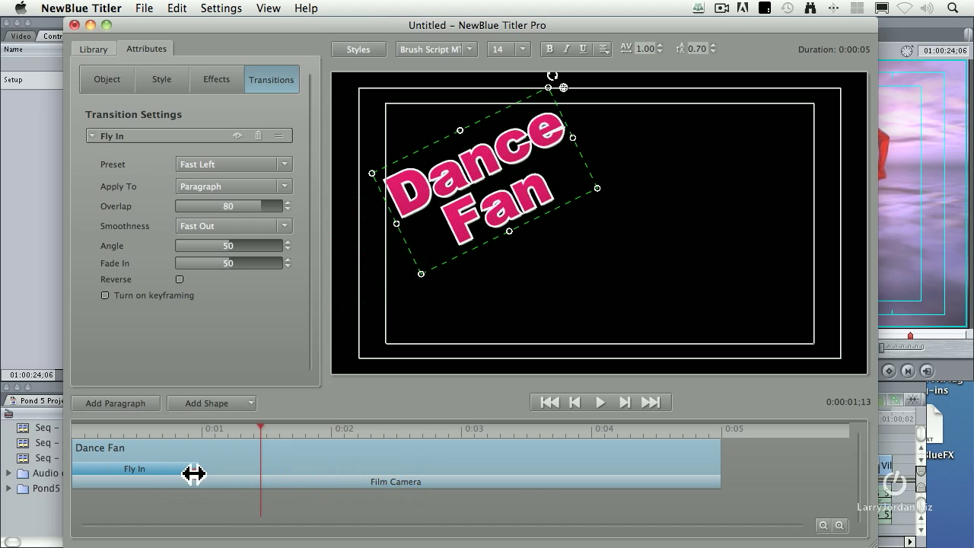
{"action": "left_click", "coordinate": [199, 474]}
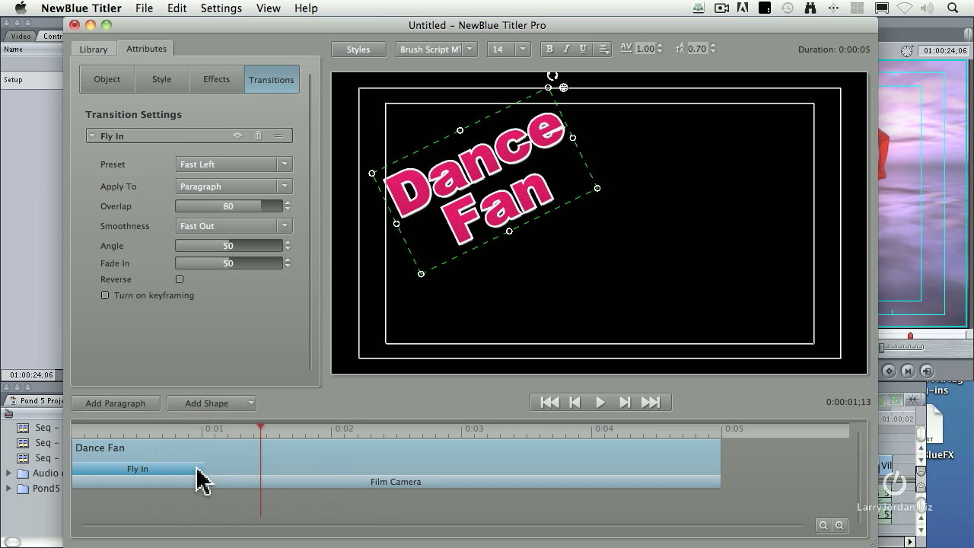
Rewind and play the title to check the one-second fly-in from the left.
{"action": "left_click_drag", "start_coordinate": [115, 431], "coordinate": [73, 430]}
{"action": "key", "text": "space"}
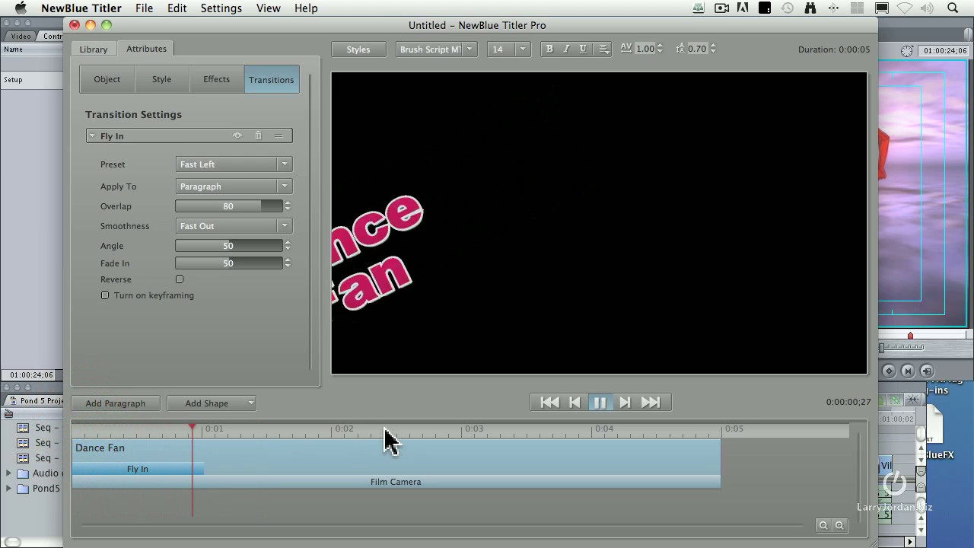
{"action": "key", "text": "space"}
{"action": "left_click_drag", "start_coordinate": [205, 429], "coordinate": [210, 376]}
{"action": "key", "text": "space"}
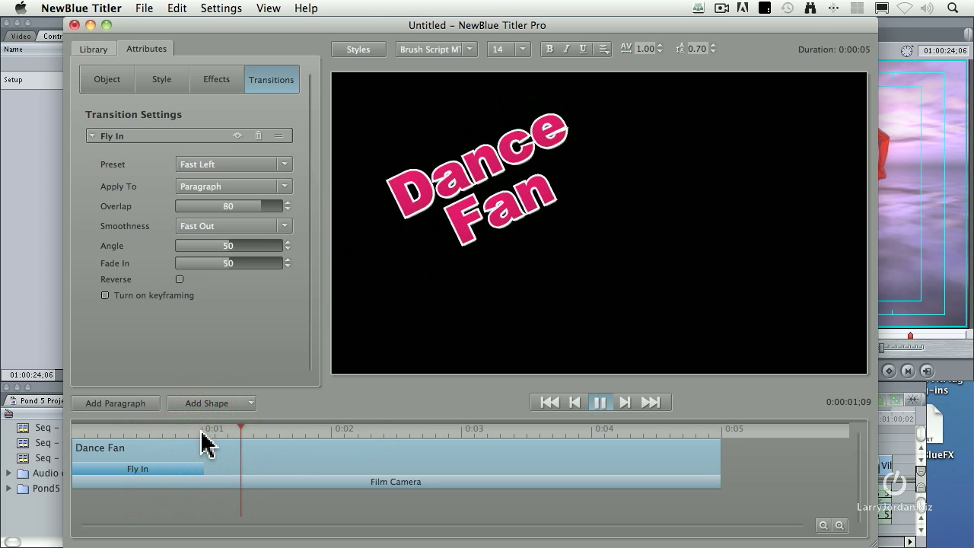
{"action": "key", "text": "space"}
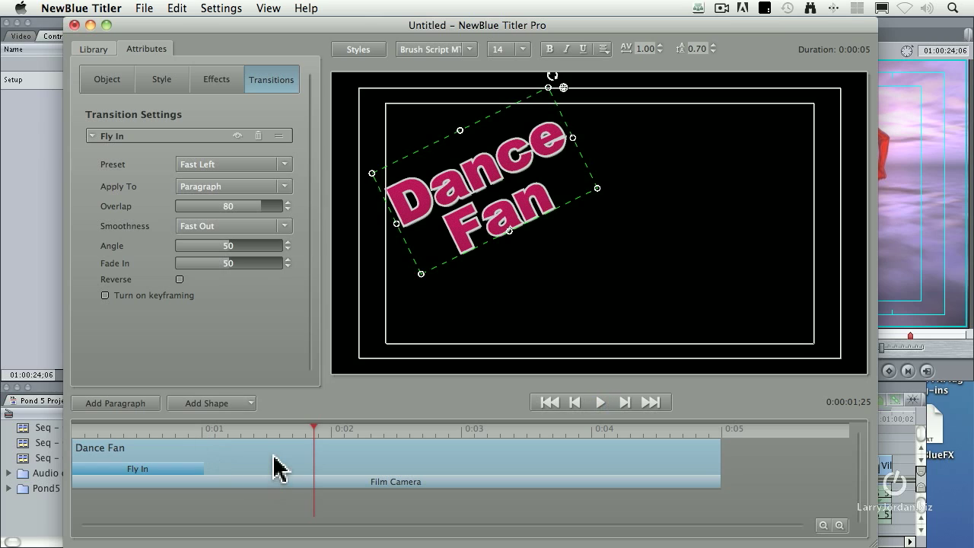
Add a second Fast Left fly transition spanning the Dance Fan title's final second, then preview it.
{"action": "left_click", "coordinate": [94, 48]}
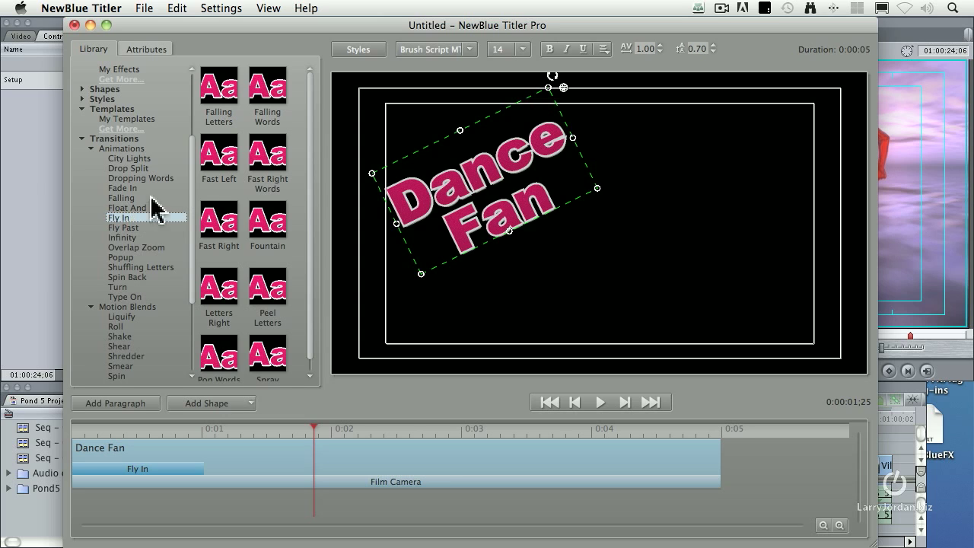
{"action": "double_click", "coordinate": [222, 166]}
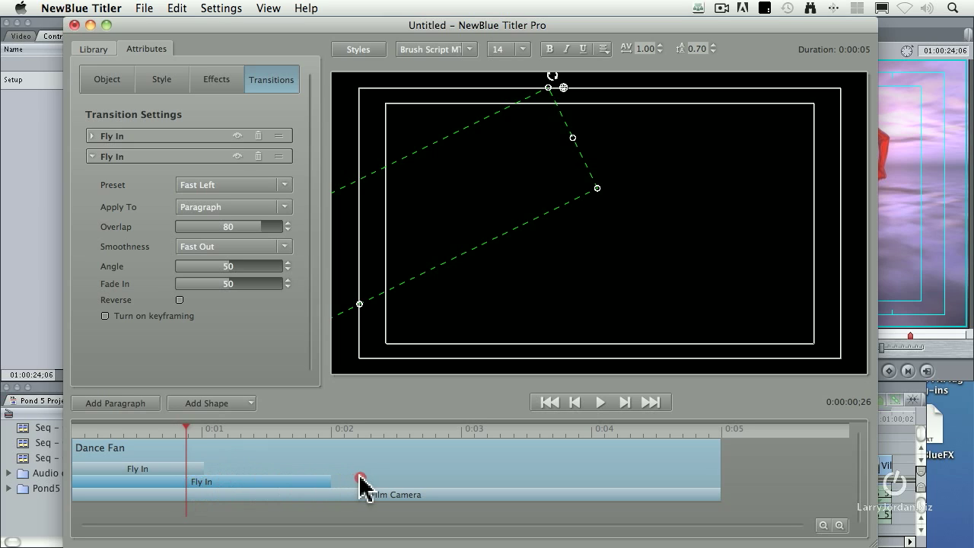
{"action": "left_click_drag", "start_coordinate": [368, 485], "coordinate": [561, 482]}
{"action": "left_click_drag", "start_coordinate": [462, 484], "coordinate": [575, 482]}
{"action": "key", "text": "Home"}
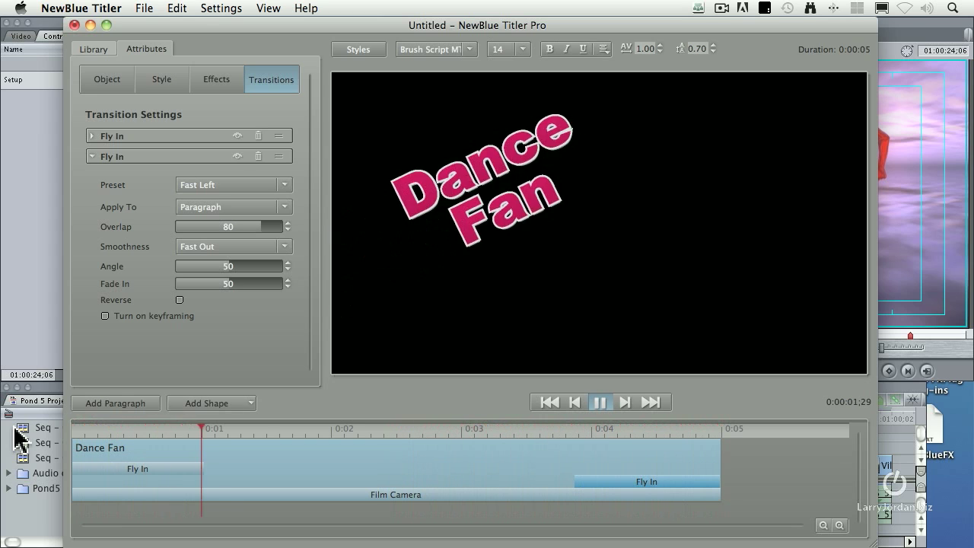
{"action": "key", "text": "space"}
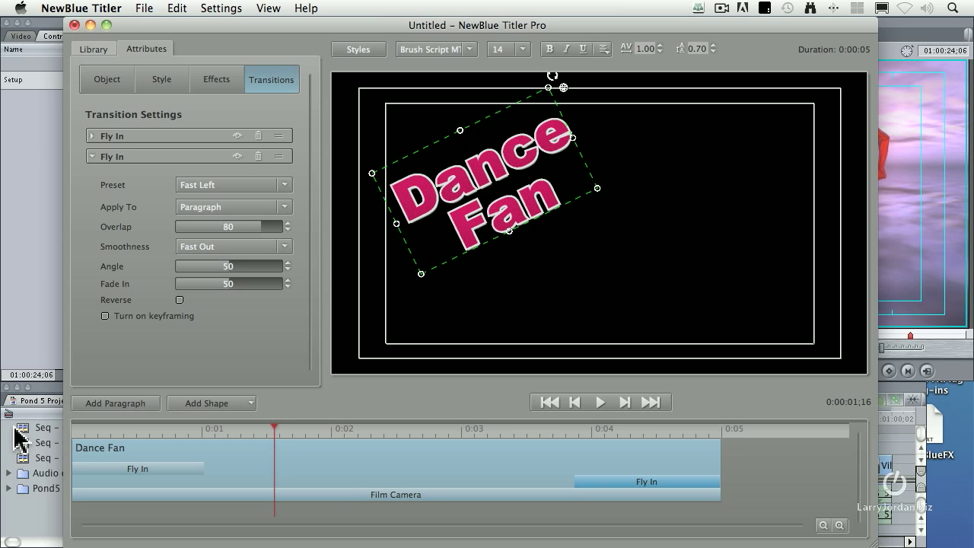
Close Titler Pro and play the sequence from just before the pink Dance Fan title clip.
{"action": "left_click", "coordinate": [73, 25]}
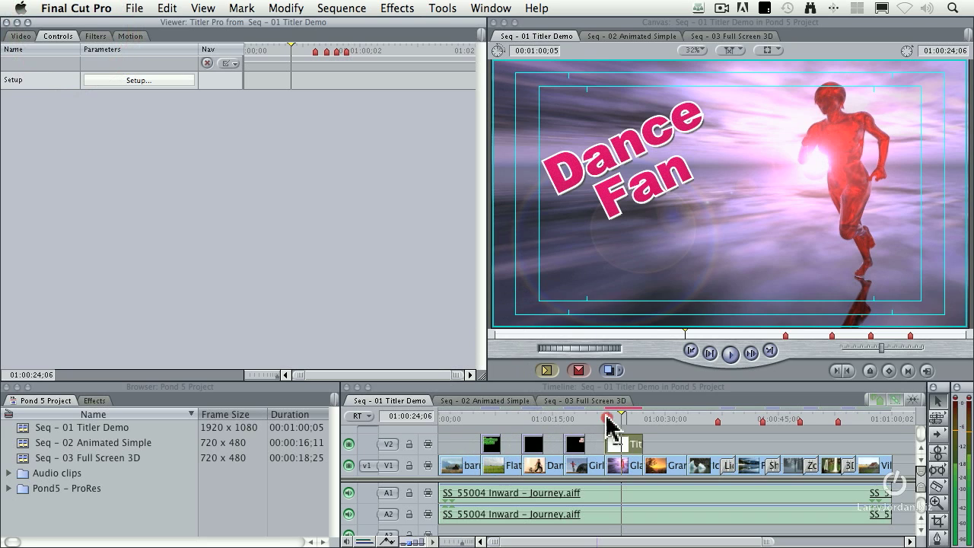
{"action": "left_click", "coordinate": [607, 418]}
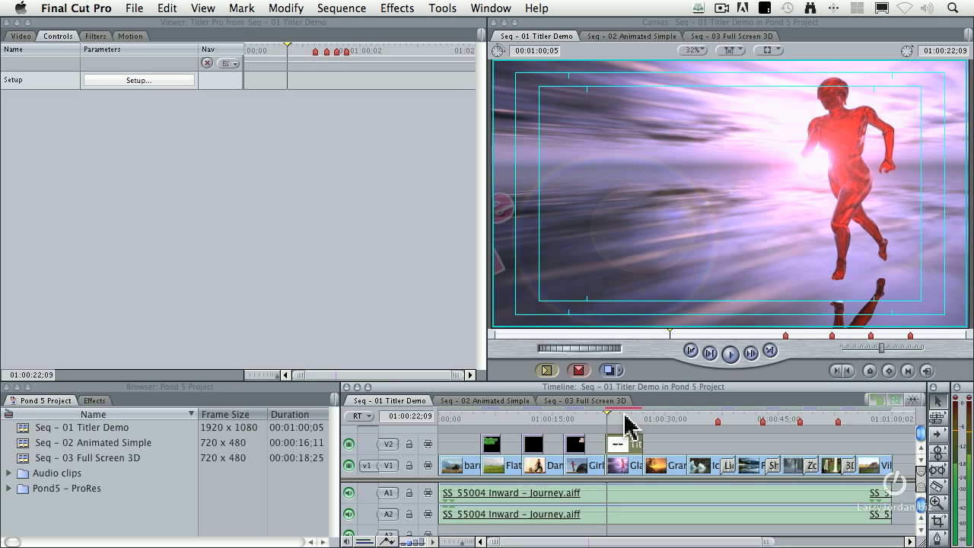
{"action": "left_click", "coordinate": [605, 417]}
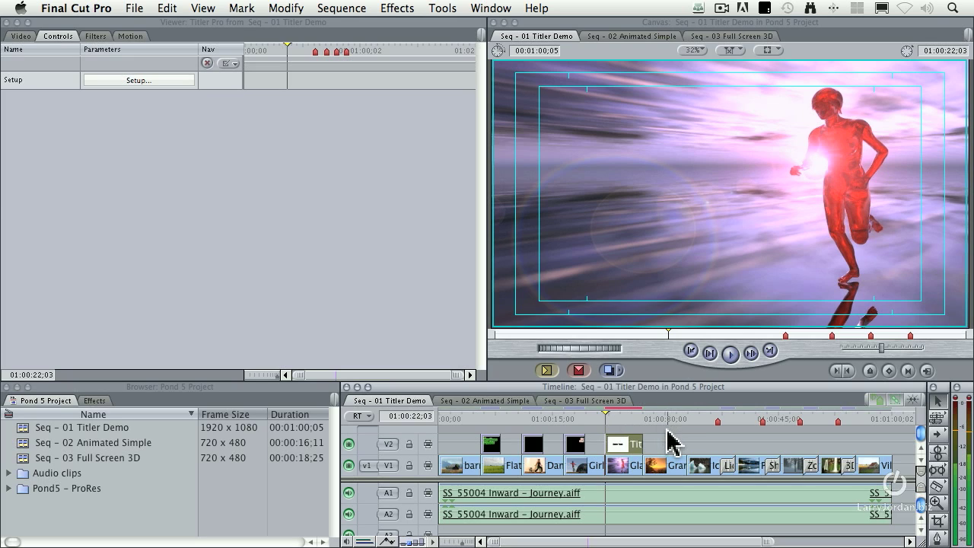
{"action": "key", "text": "alt+p"}
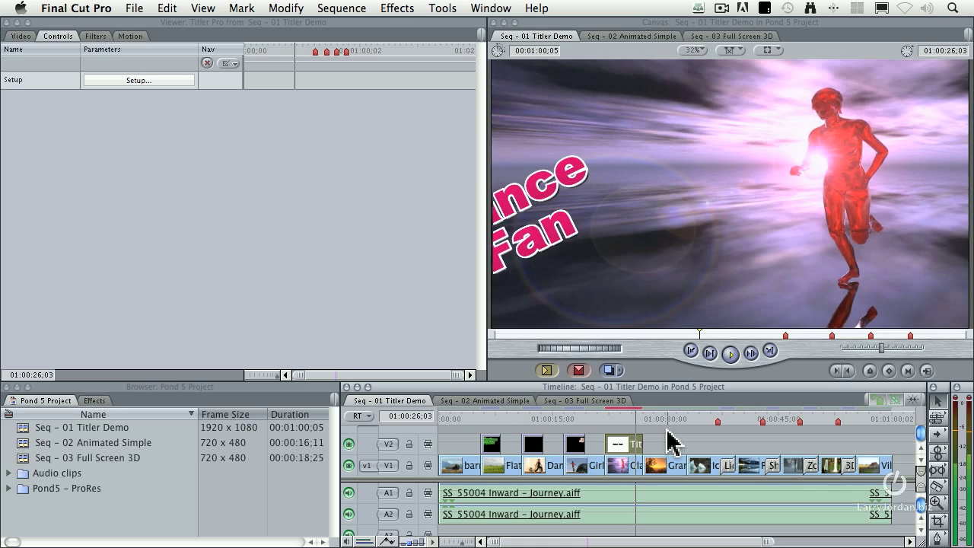
{"action": "key", "text": "space"}
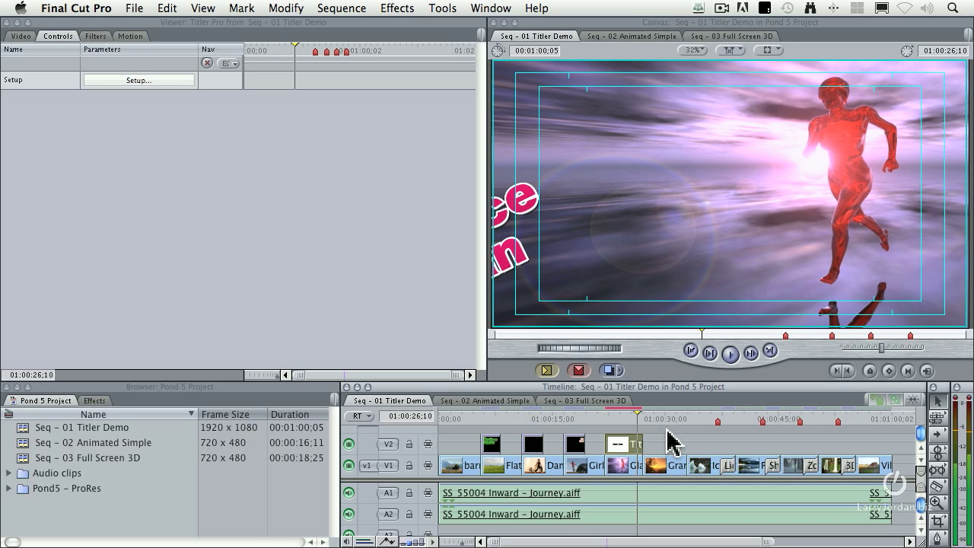
View the earlier red Dance Fan title frame, then the new pink title frame, in the Canvas.
{"action": "left_click", "coordinate": [526, 417]}
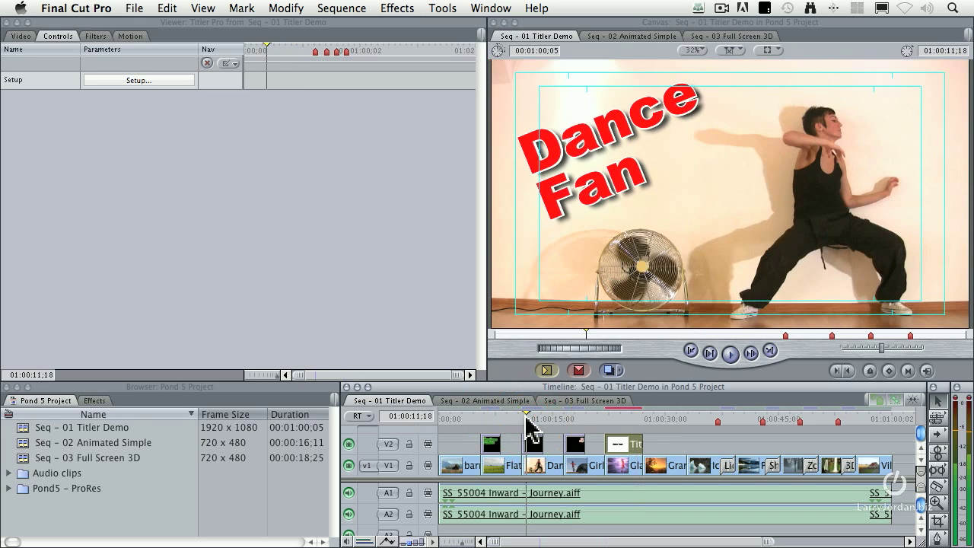
{"action": "left_click", "coordinate": [614, 418]}
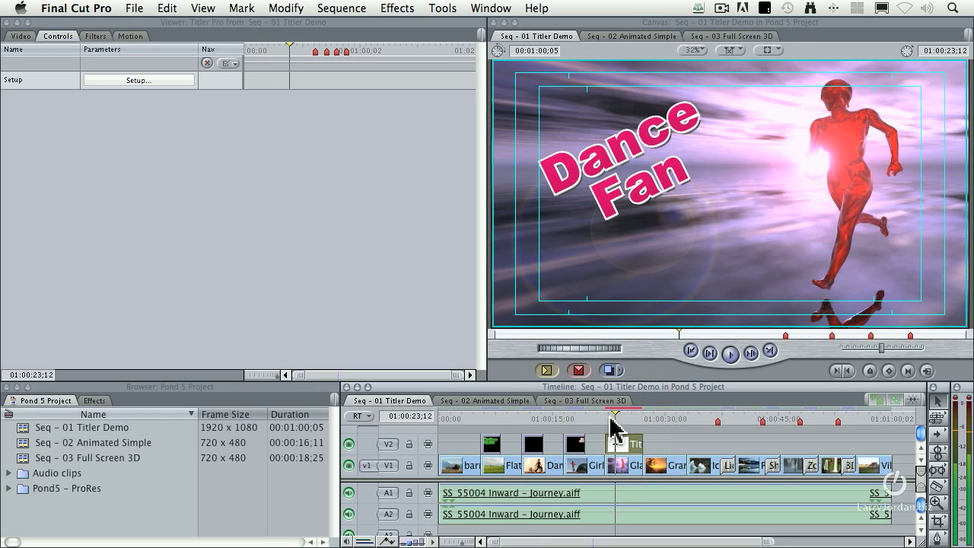